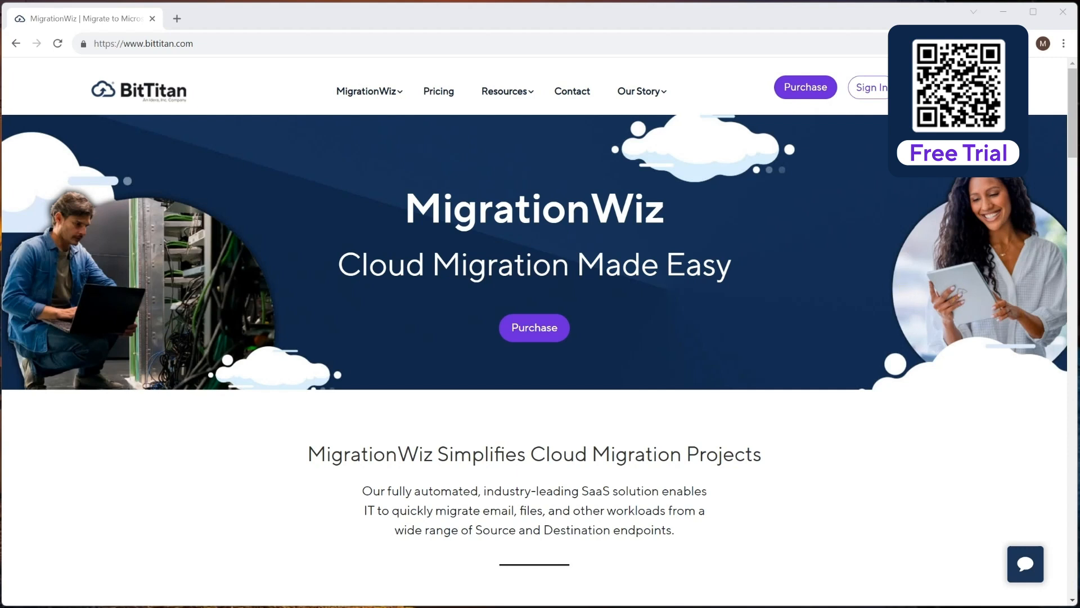
Sign in to MigrationWiz and open the advanced options of the GoDaddy Migration project
{"action": "left_click", "coordinate": [873, 91]}
{"action": "left_click", "coordinate": [524, 335]}
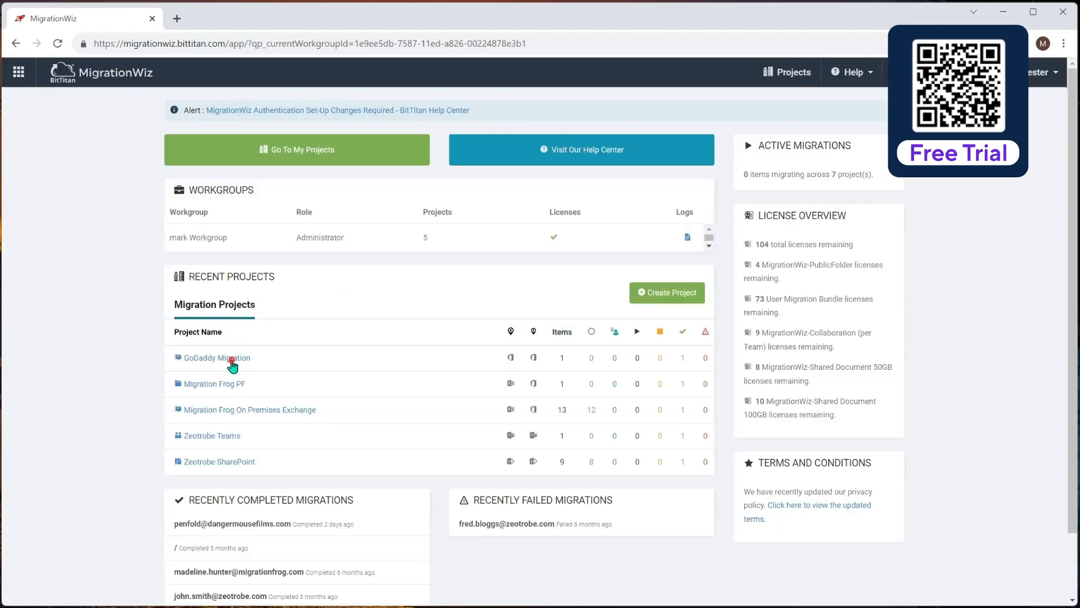
{"action": "left_click", "coordinate": [232, 357]}
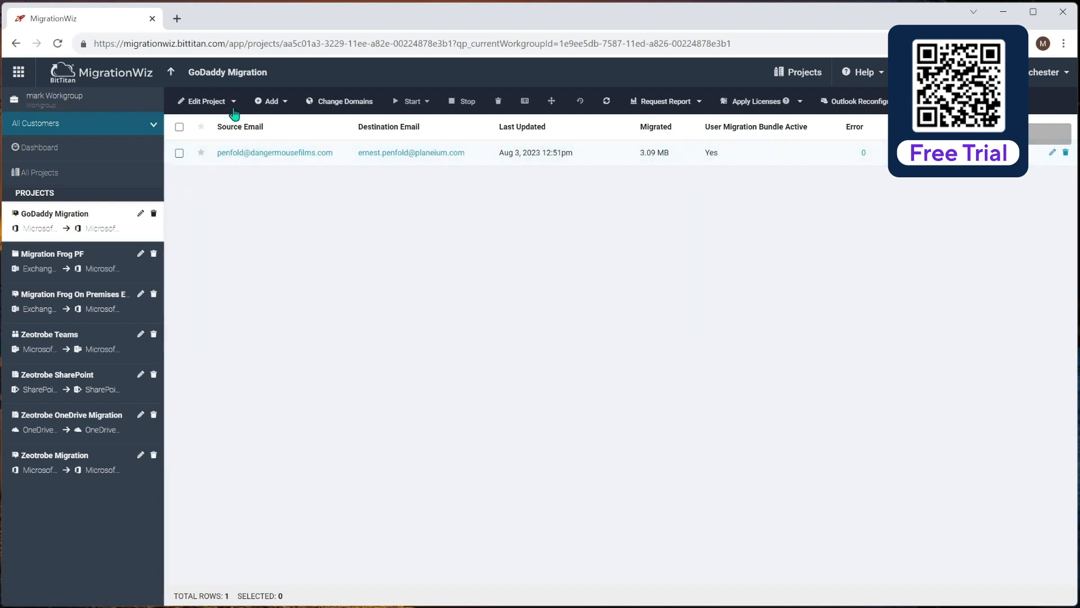
{"action": "left_click", "coordinate": [236, 106]}
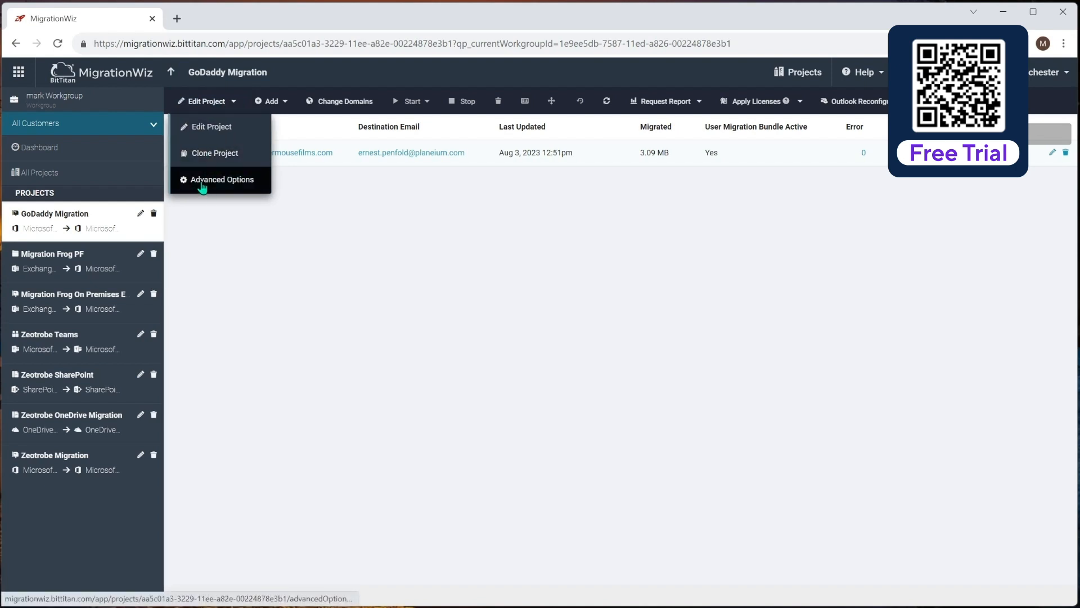
{"action": "left_click", "coordinate": [203, 181]}
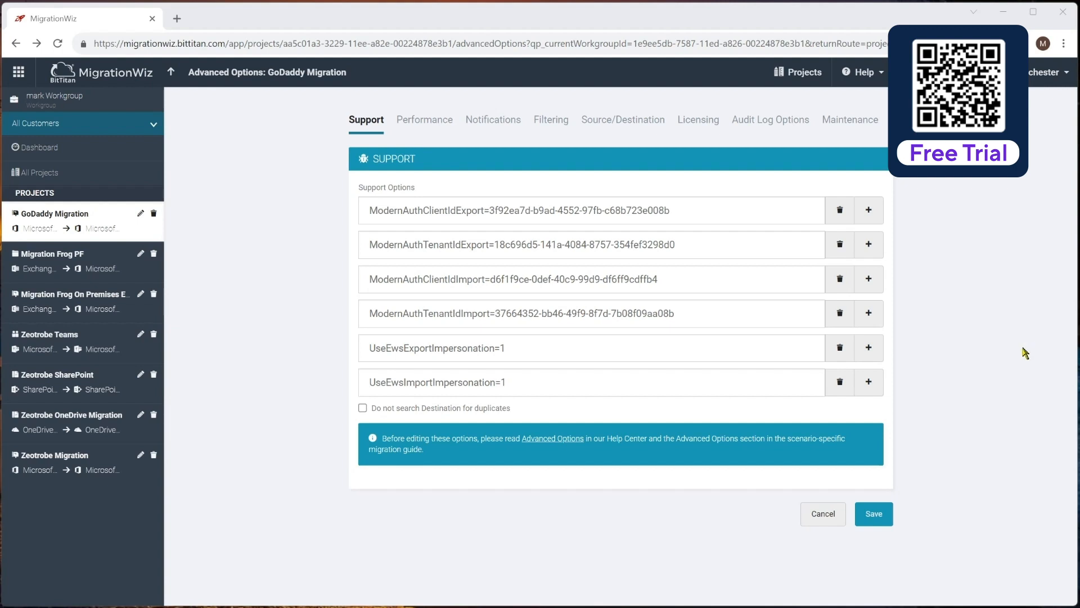
Add three blank support option fields below UseEwsImportImpersonation=1 and delete them again
{"action": "left_click", "coordinate": [873, 392]}
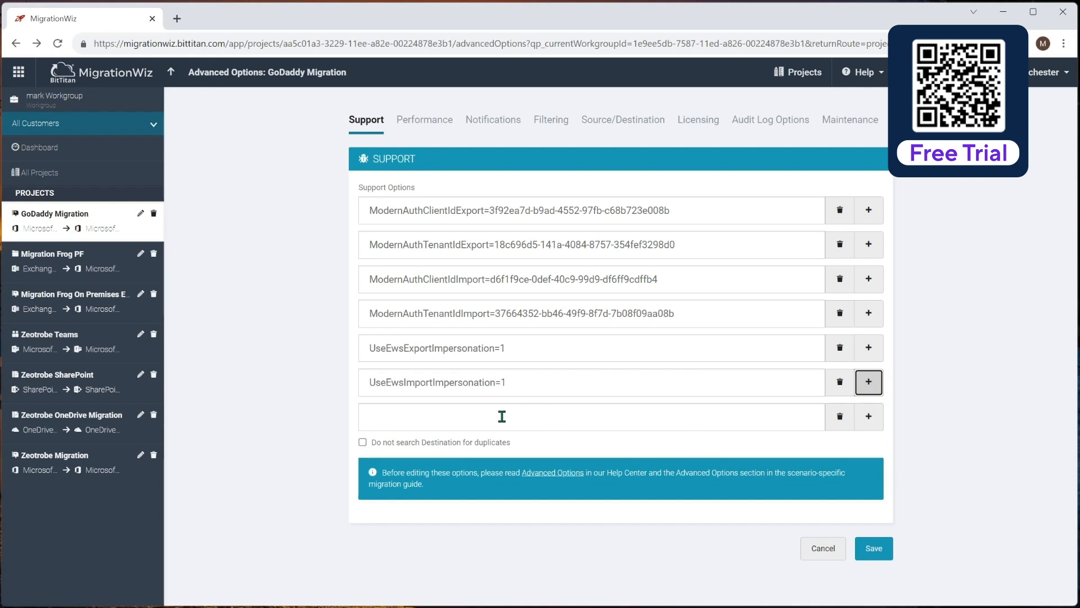
{"action": "left_click", "coordinate": [870, 417]}
{"action": "left_click", "coordinate": [874, 447]}
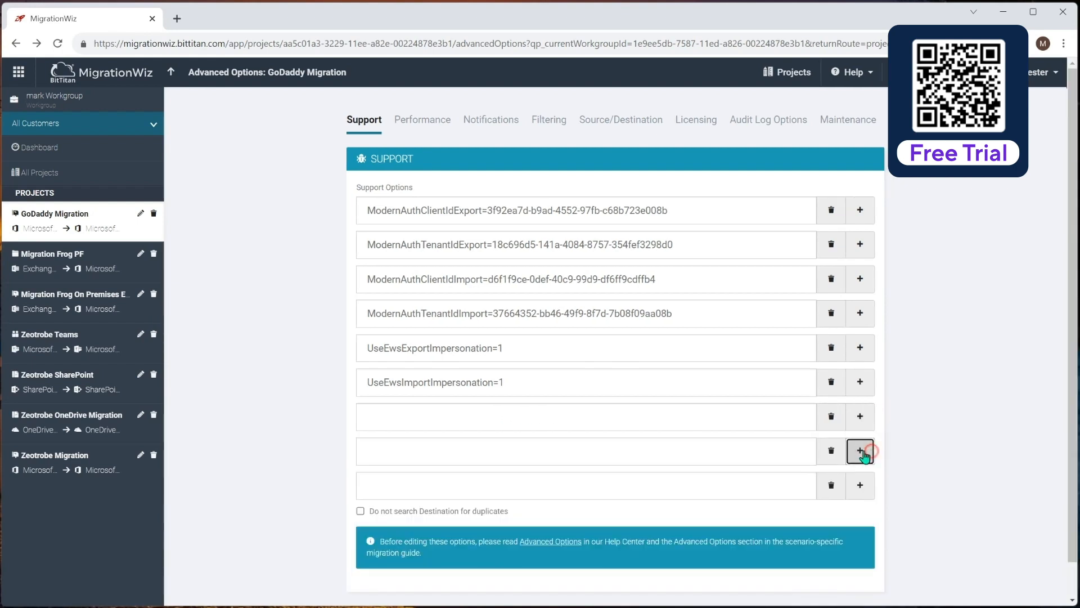
{"action": "left_click", "coordinate": [588, 418]}
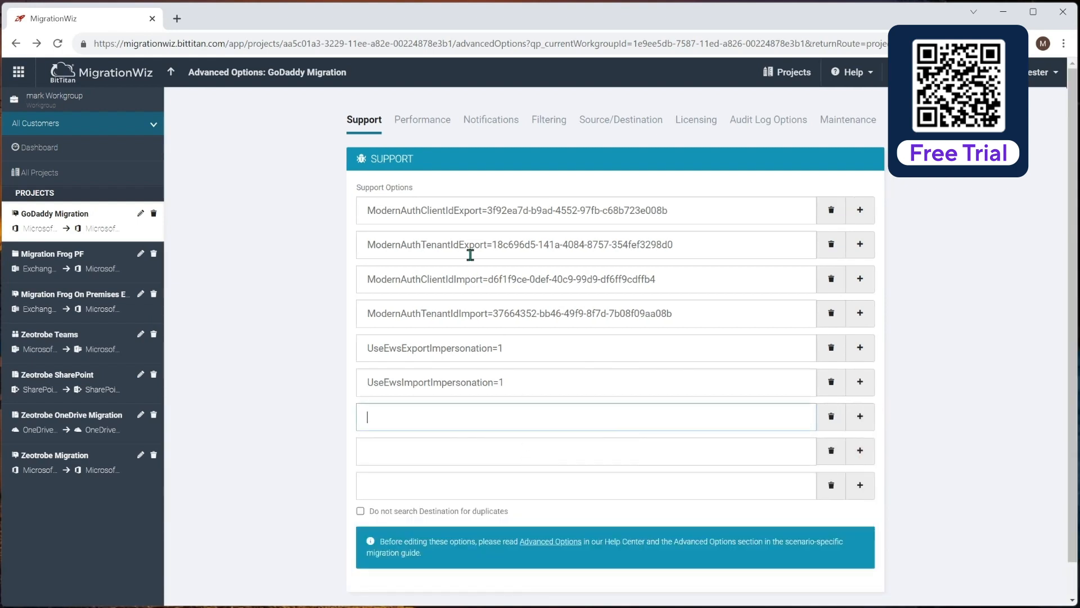
{"action": "left_click", "coordinate": [827, 425]}
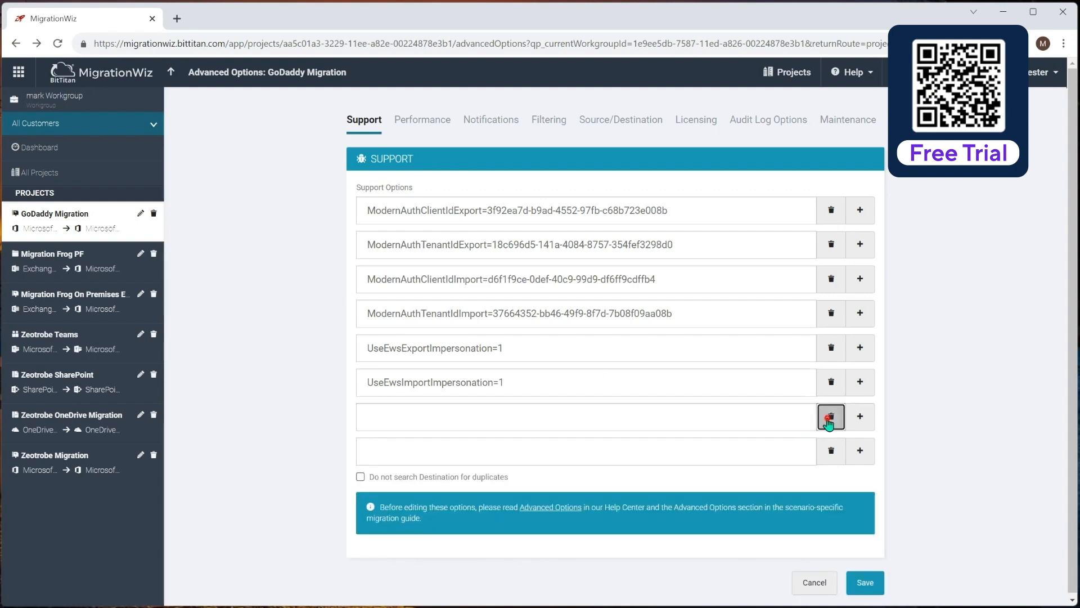
{"action": "left_click", "coordinate": [827, 425]}
{"action": "left_click", "coordinate": [836, 423]}
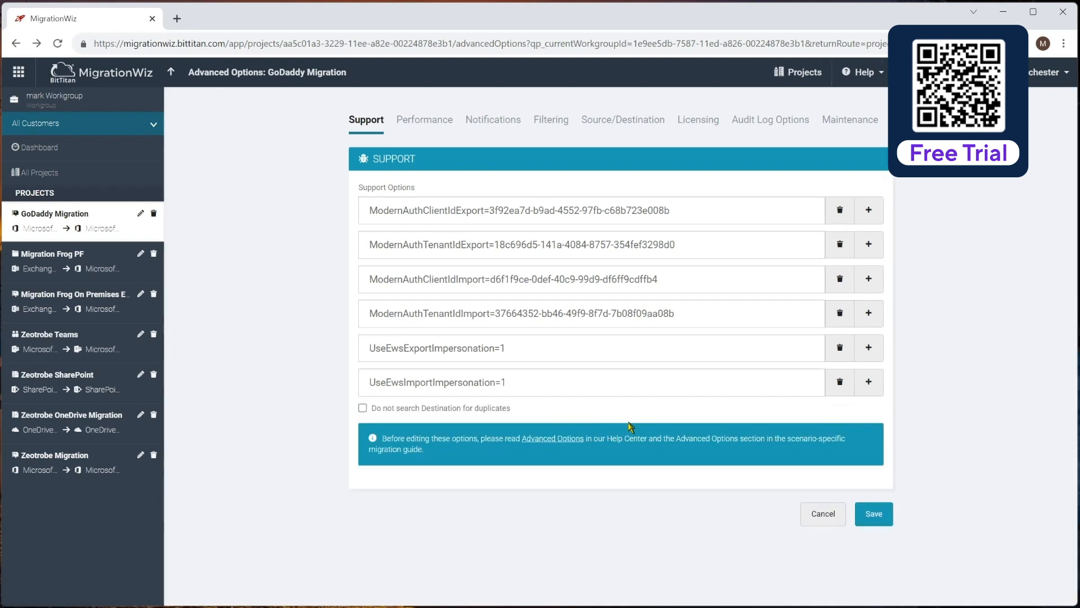
Review the project's performance settings and its migration email notification settings
{"action": "left_click", "coordinate": [422, 121]}
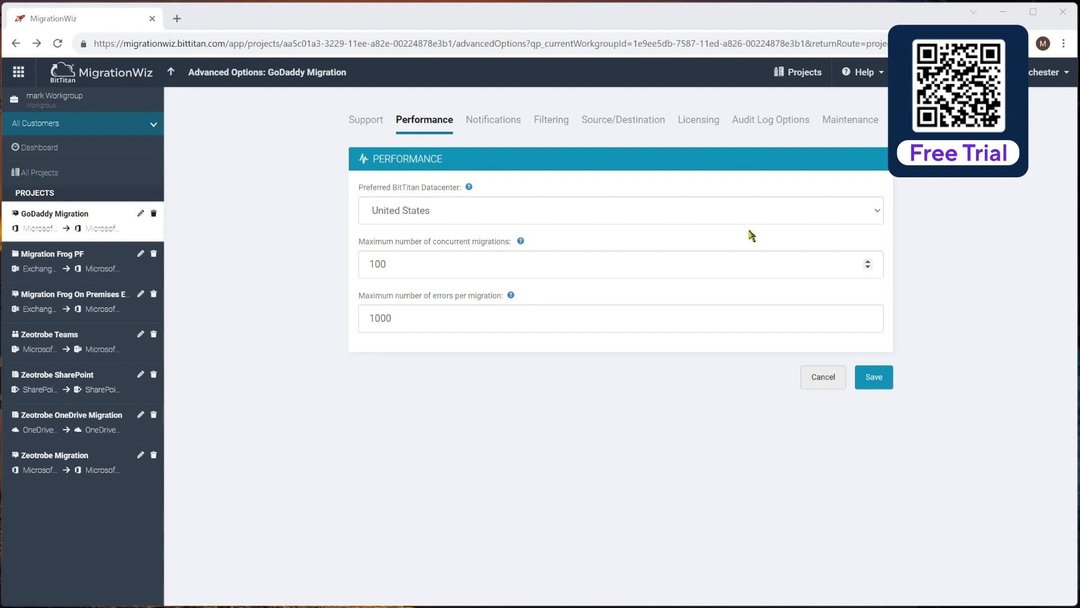
{"action": "left_click", "coordinate": [495, 121]}
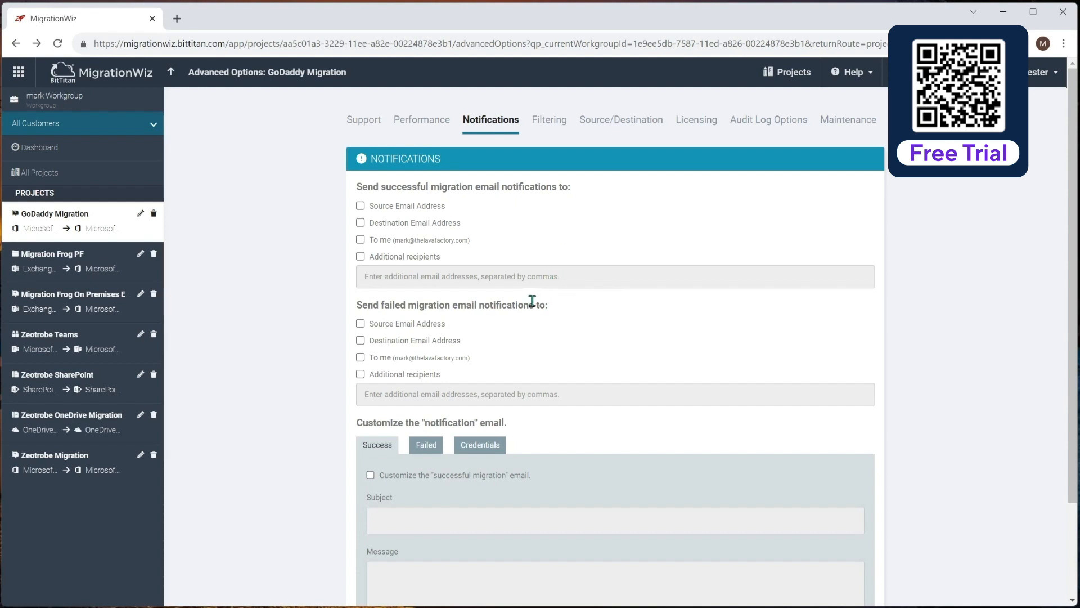
{"action": "scroll", "coordinate": [506, 301], "scroll_direction": "down", "scroll_amount": 1}
{"action": "scroll", "coordinate": [505, 303], "scroll_direction": "down", "scroll_amount": 1}
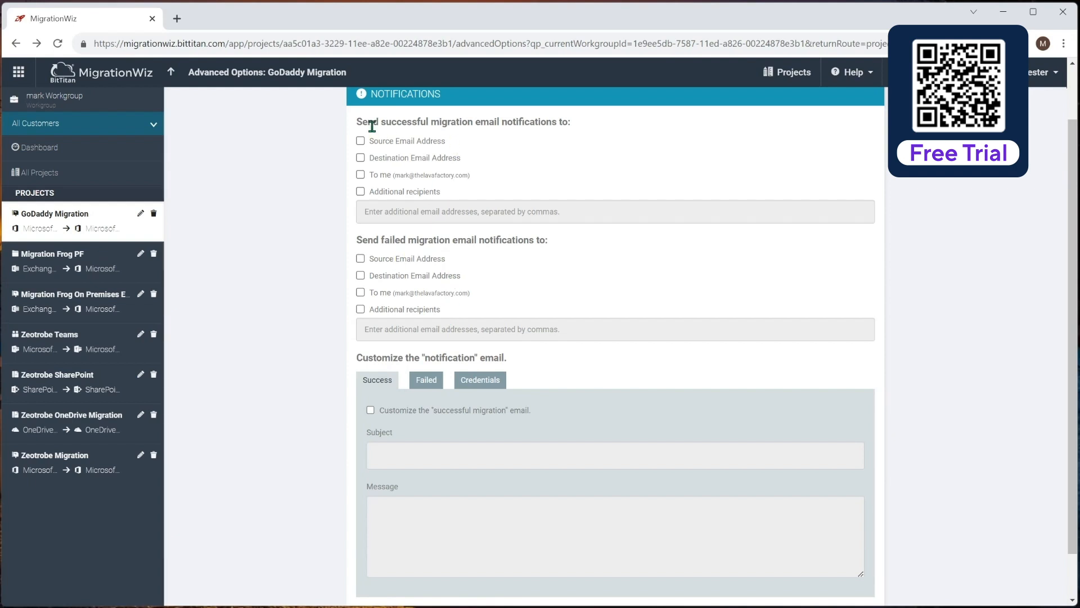
Set successful migration email notifications to go to the source email address only
{"action": "left_click", "coordinate": [362, 157]}
{"action": "left_click", "coordinate": [361, 158]}
{"action": "left_click", "coordinate": [361, 141]}
Enable customization of the "successful migration" and "request credentials" notification emails
{"action": "scroll", "coordinate": [537, 337], "scroll_direction": "down", "scroll_amount": 1}
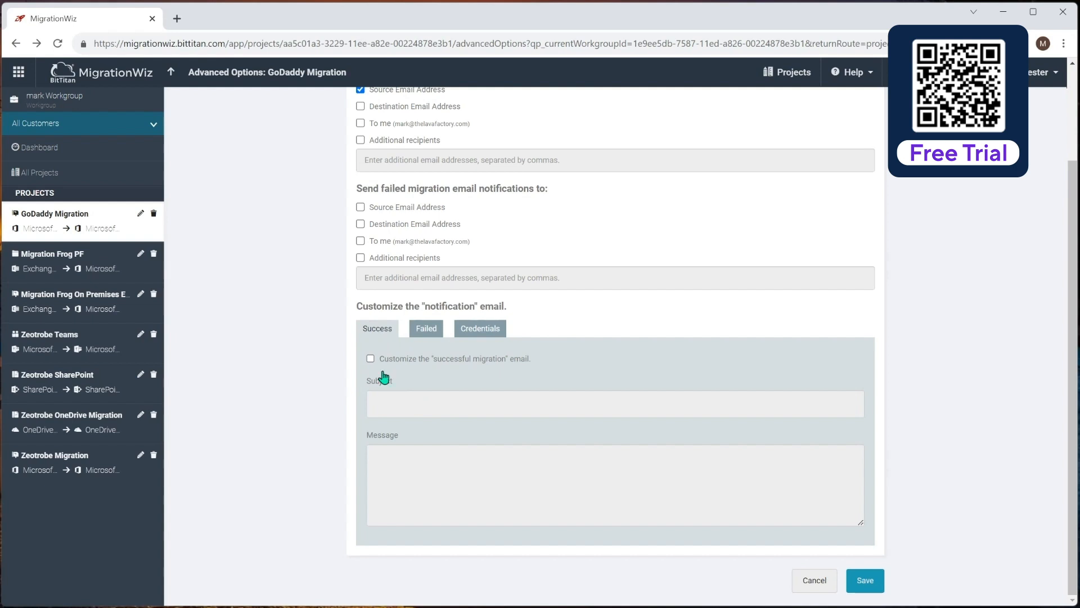
{"action": "left_click", "coordinate": [371, 359]}
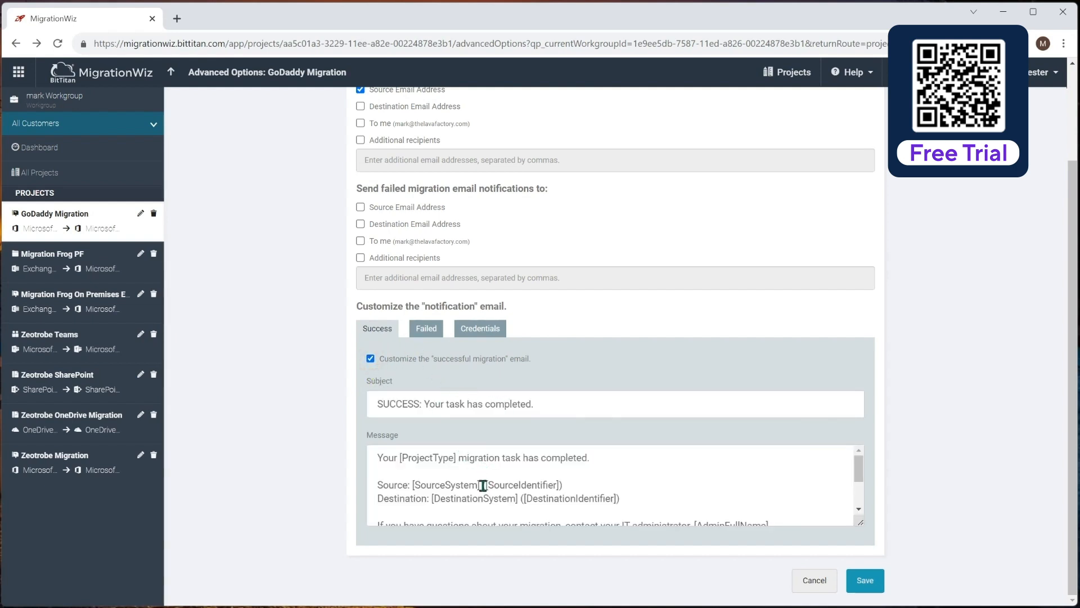
{"action": "left_click", "coordinate": [426, 329]}
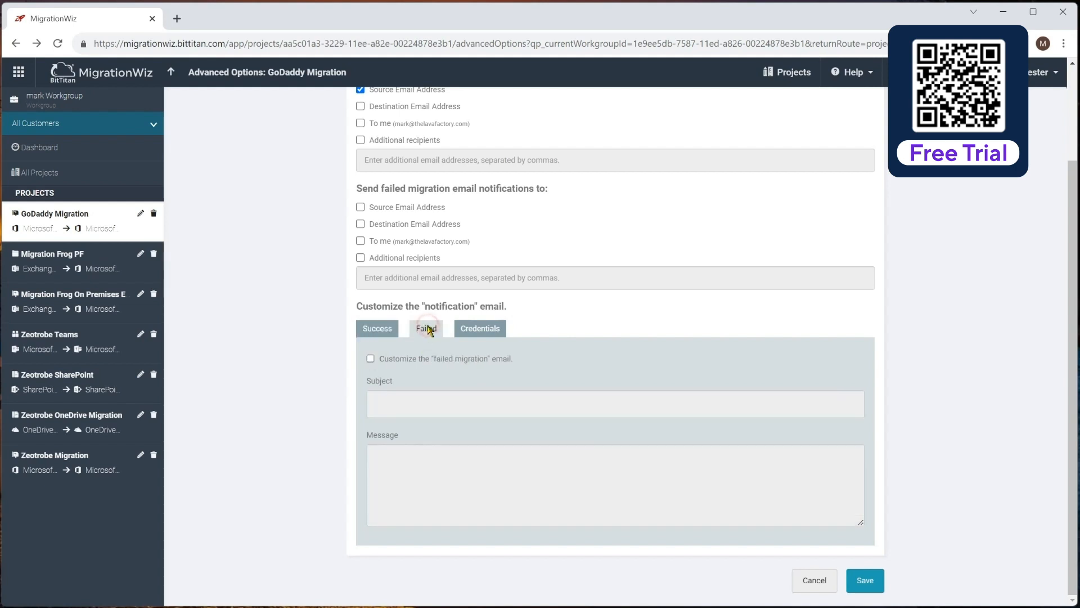
{"action": "left_click", "coordinate": [494, 331]}
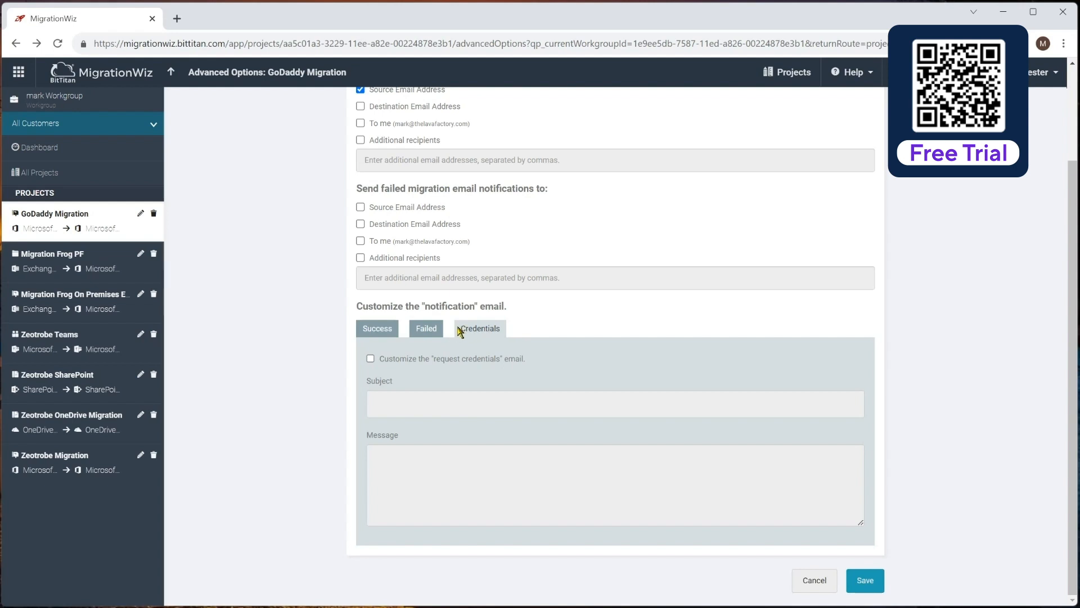
{"action": "left_click", "coordinate": [371, 359]}
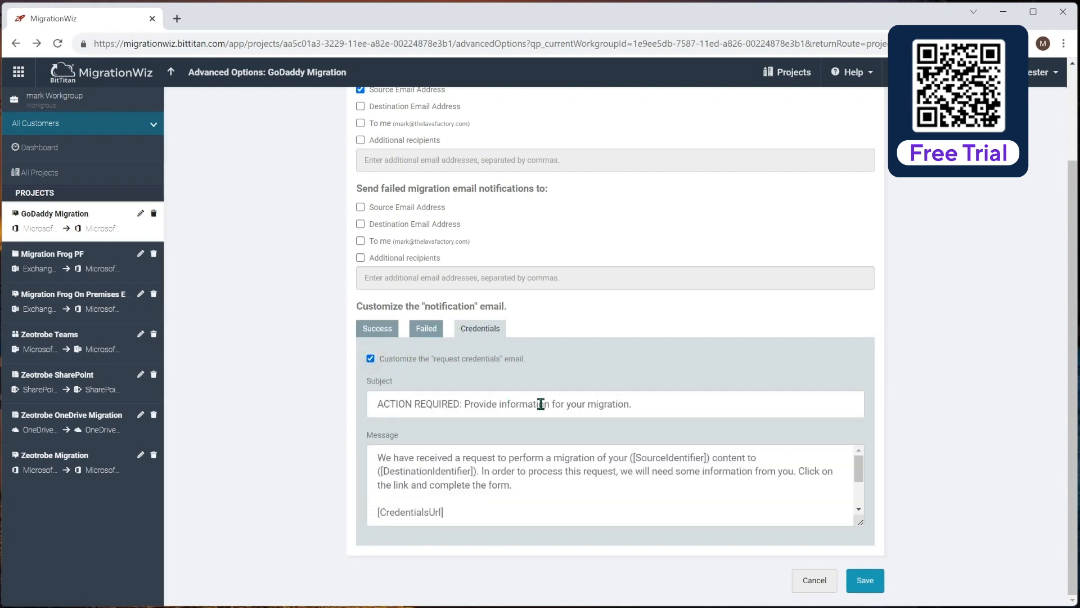
Stop sending successful migration notifications to the source email address
{"action": "scroll", "coordinate": [532, 470], "scroll_direction": "down", "scroll_amount": 3}
{"action": "scroll", "coordinate": [528, 477], "scroll_direction": "up", "scroll_amount": 3}
{"action": "scroll", "coordinate": [526, 478], "scroll_direction": "up", "scroll_amount": 1}
{"action": "scroll", "coordinate": [525, 478], "scroll_direction": "up", "scroll_amount": 2}
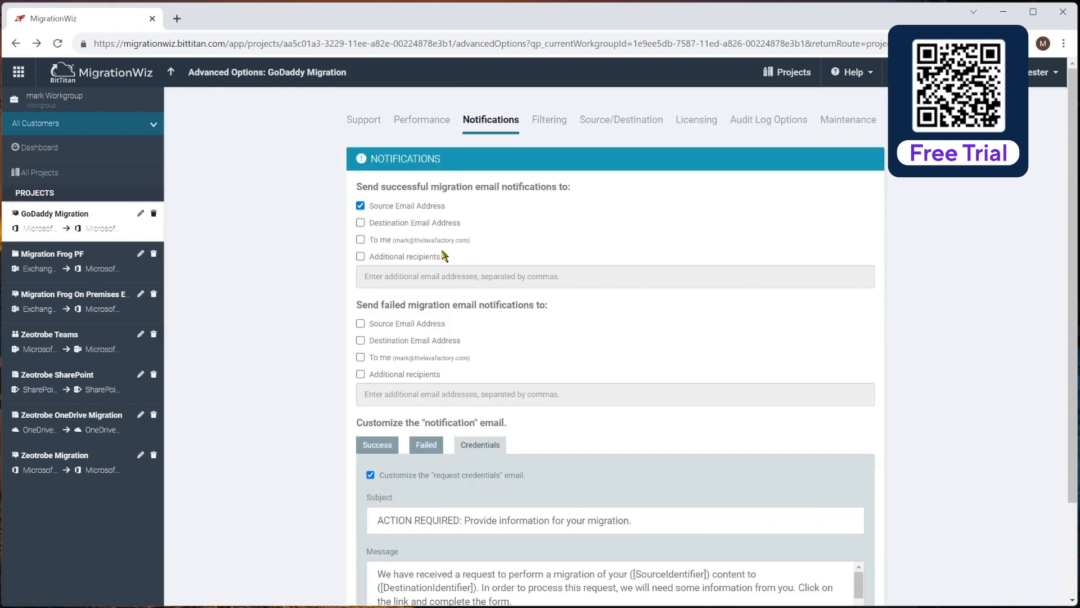
{"action": "left_click", "coordinate": [361, 206]}
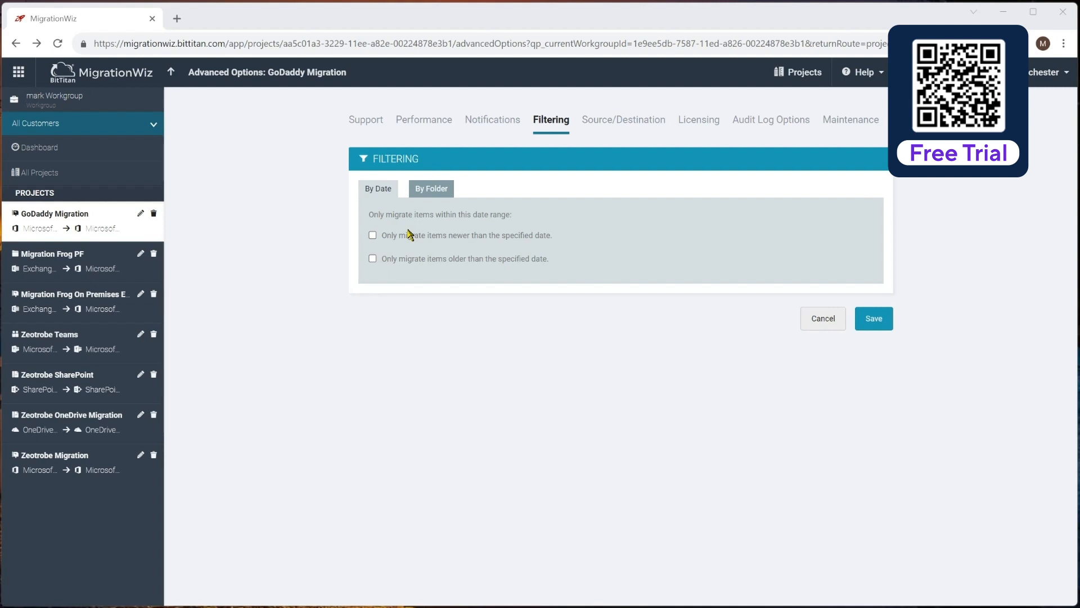
Set the date filter to migrate only items newer than Jan 1, 2021 at hour 0, minute 0
{"action": "left_click", "coordinate": [373, 235]}
{"action": "left_click", "coordinate": [439, 272]}
{"action": "left_click", "coordinate": [434, 287]}
{"action": "left_click", "coordinate": [512, 263]}
{"action": "left_click", "coordinate": [512, 288]}
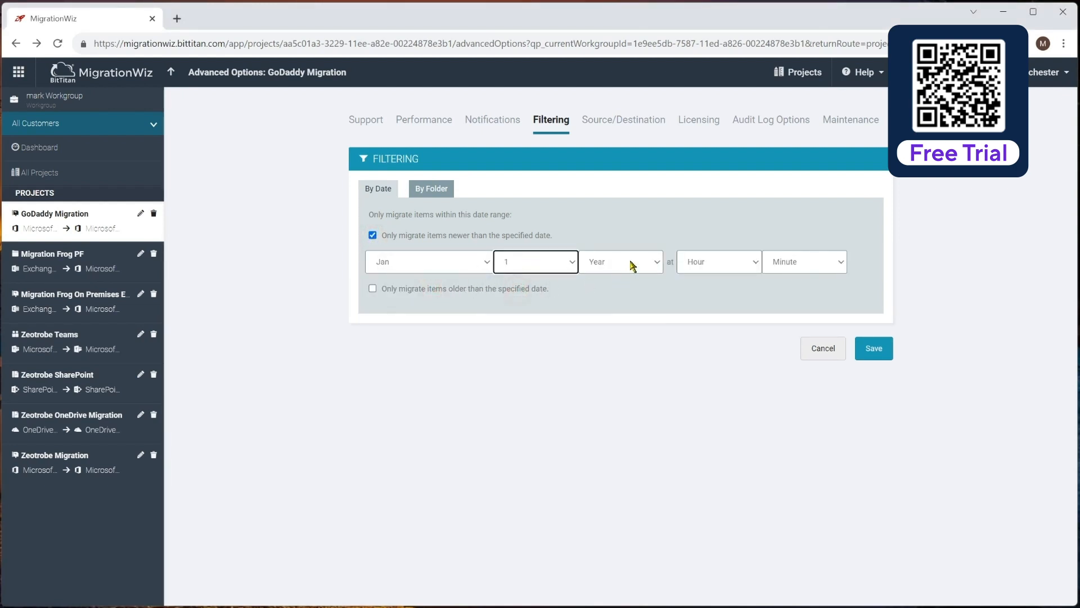
{"action": "left_click", "coordinate": [633, 265]}
{"action": "scroll", "coordinate": [633, 412], "scroll_direction": "down", "scroll_amount": 10}
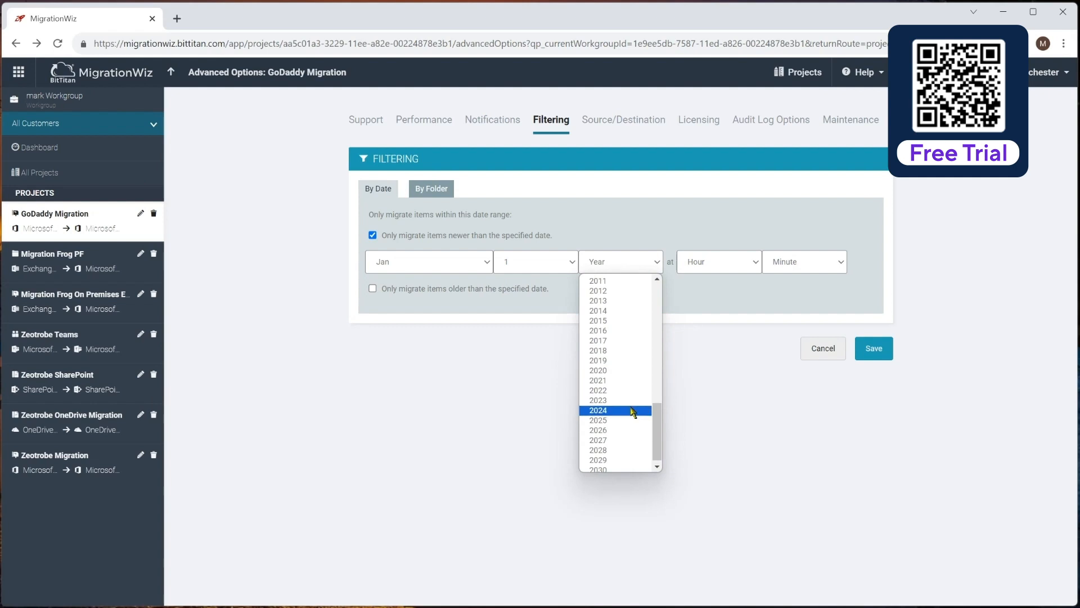
{"action": "left_click", "coordinate": [627, 380]}
{"action": "left_click", "coordinate": [715, 266]}
{"action": "left_click", "coordinate": [713, 290]}
{"action": "left_click", "coordinate": [797, 265]}
{"action": "left_click", "coordinate": [783, 287]}
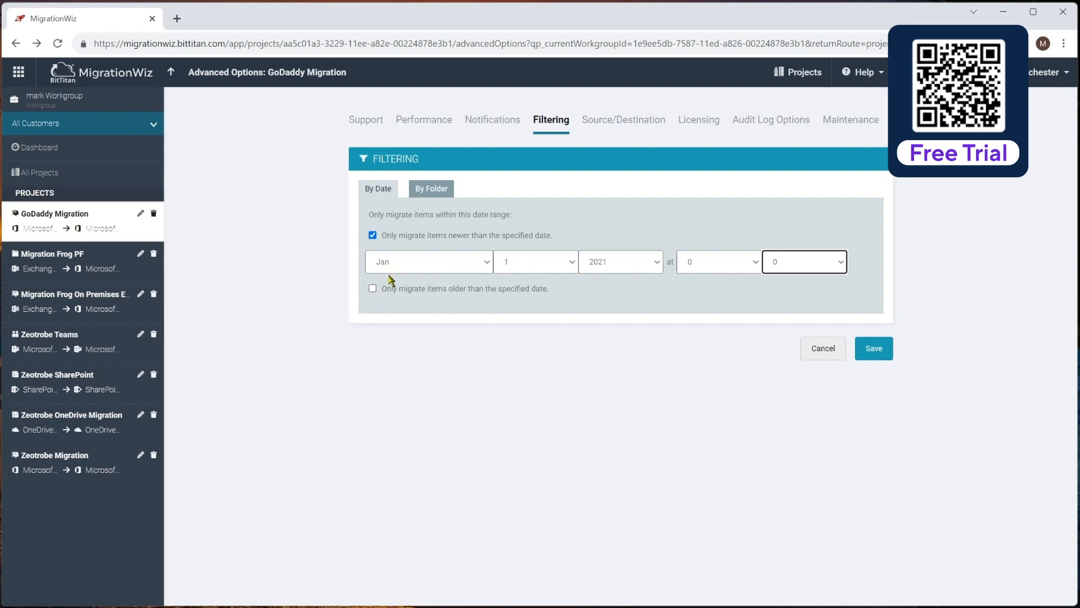
Turn off the newer-than date filter and enable the option to migrate only items older than a specified date
{"action": "left_click", "coordinate": [373, 235]}
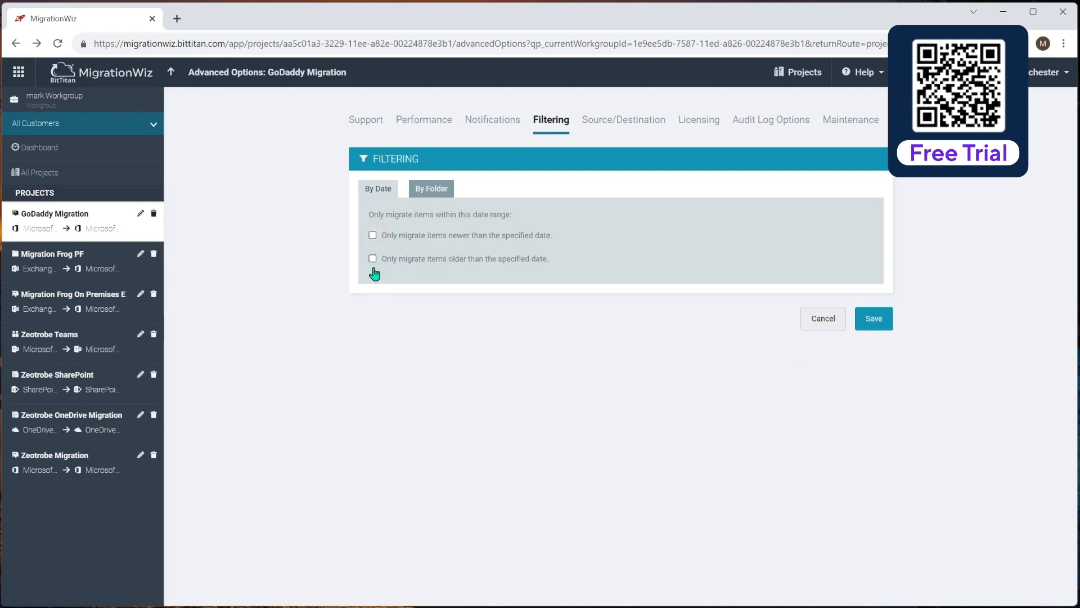
{"action": "left_click", "coordinate": [373, 258]}
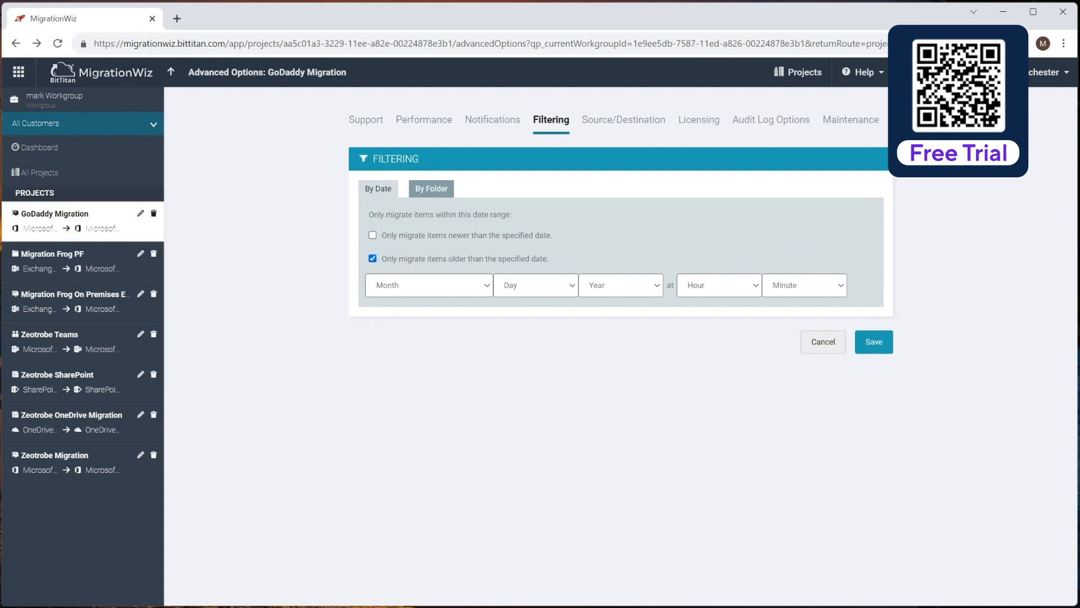
Open the help guide for the RegEx folder filter
{"action": "left_click", "coordinate": [431, 188]}
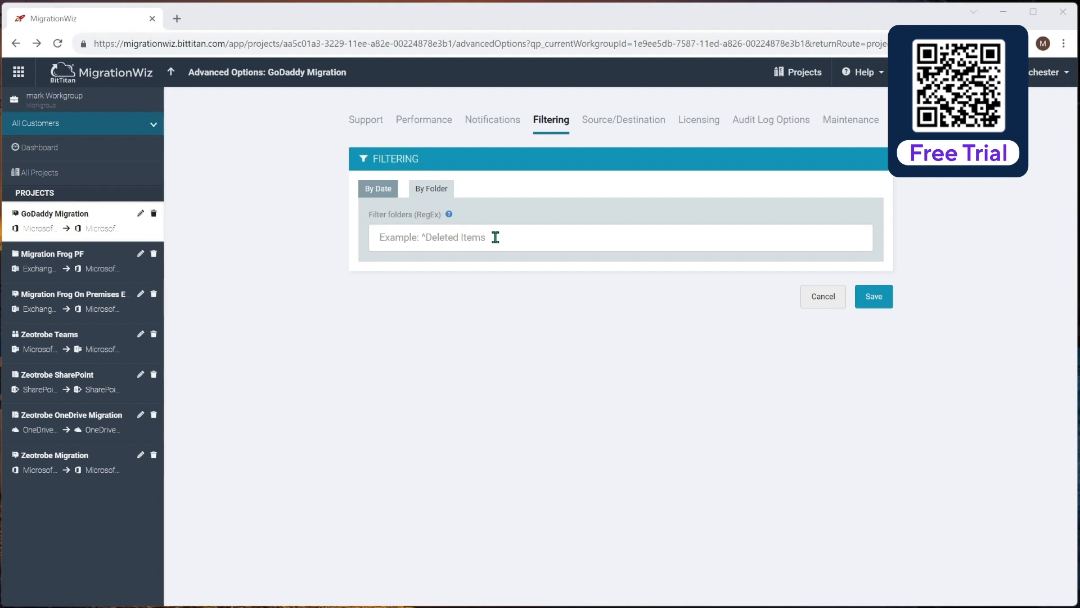
{"action": "left_click", "coordinate": [402, 240]}
{"action": "left_click", "coordinate": [448, 214]}
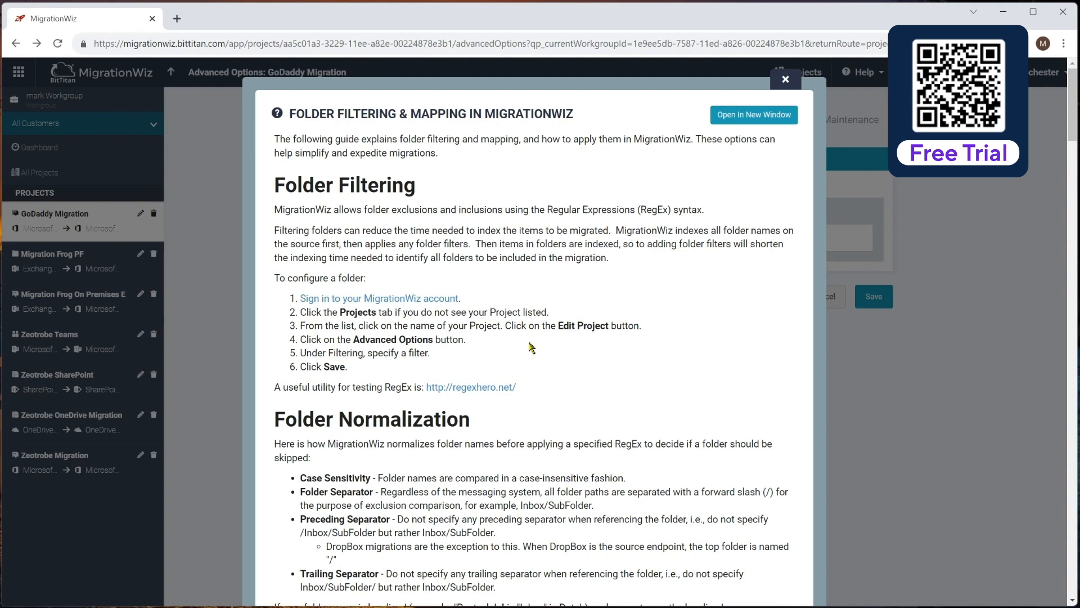
Read the folder filtering guide, examining the folder normalization rules, the source-specific filters and the filter syntax examples
{"action": "scroll", "coordinate": [531, 349], "scroll_direction": "down", "scroll_amount": 3}
{"action": "scroll", "coordinate": [531, 349], "scroll_direction": "down", "scroll_amount": 2}
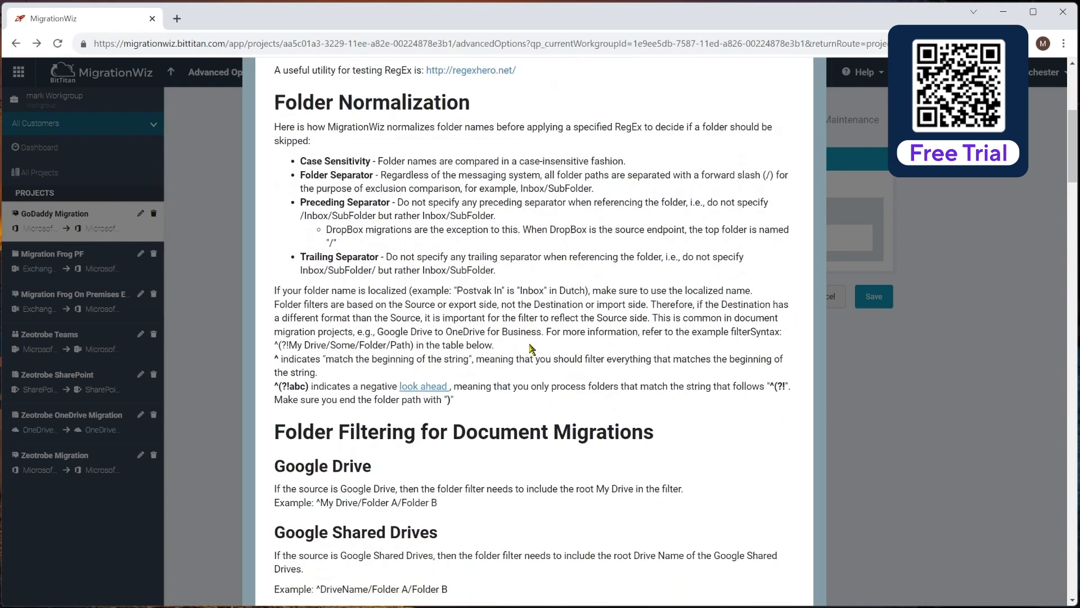
{"action": "scroll", "coordinate": [497, 222], "scroll_direction": "down", "scroll_amount": 3}
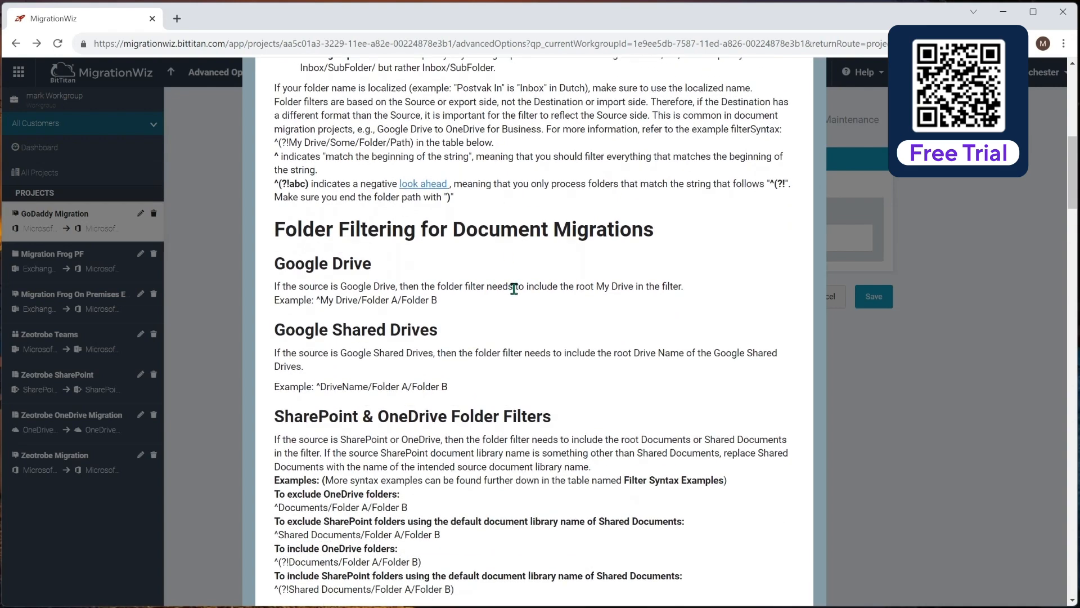
{"action": "scroll", "coordinate": [506, 287], "scroll_direction": "down", "scroll_amount": 1}
{"action": "scroll", "coordinate": [505, 286], "scroll_direction": "down", "scroll_amount": 3}
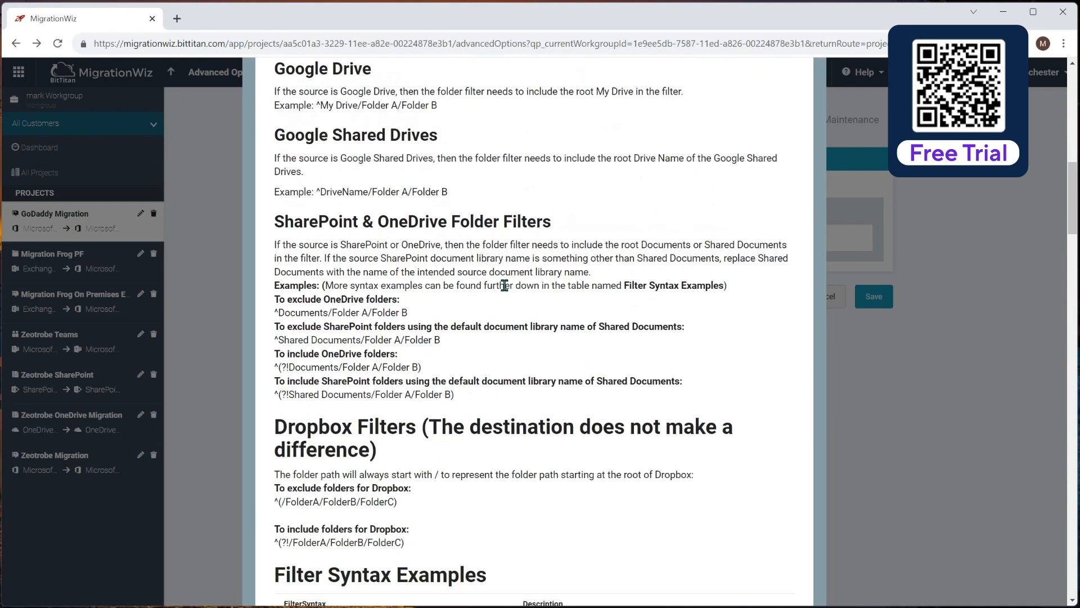
{"action": "scroll", "coordinate": [507, 288], "scroll_direction": "down", "scroll_amount": 2}
{"action": "scroll", "coordinate": [507, 289], "scroll_direction": "down", "scroll_amount": 4}
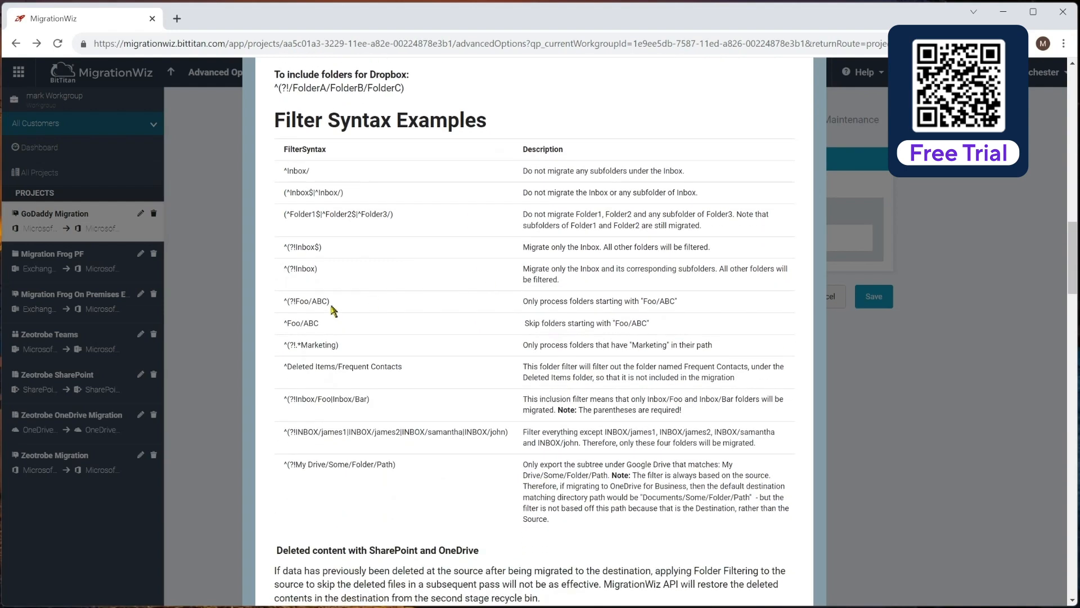
{"action": "scroll", "coordinate": [401, 304], "scroll_direction": "down", "scroll_amount": 1}
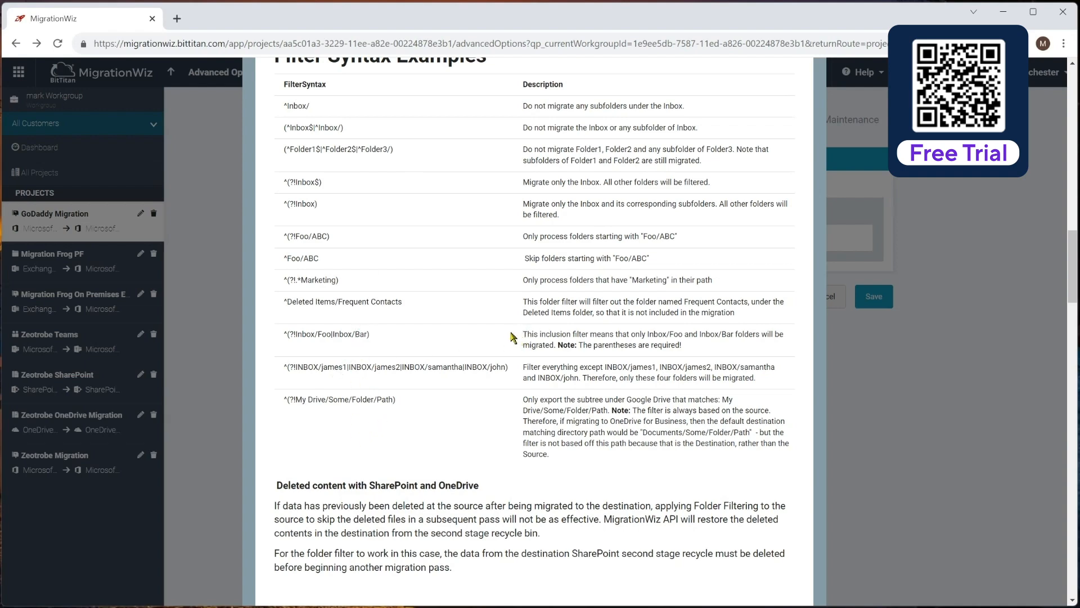
{"action": "scroll", "coordinate": [433, 366], "scroll_direction": "down", "scroll_amount": 3}
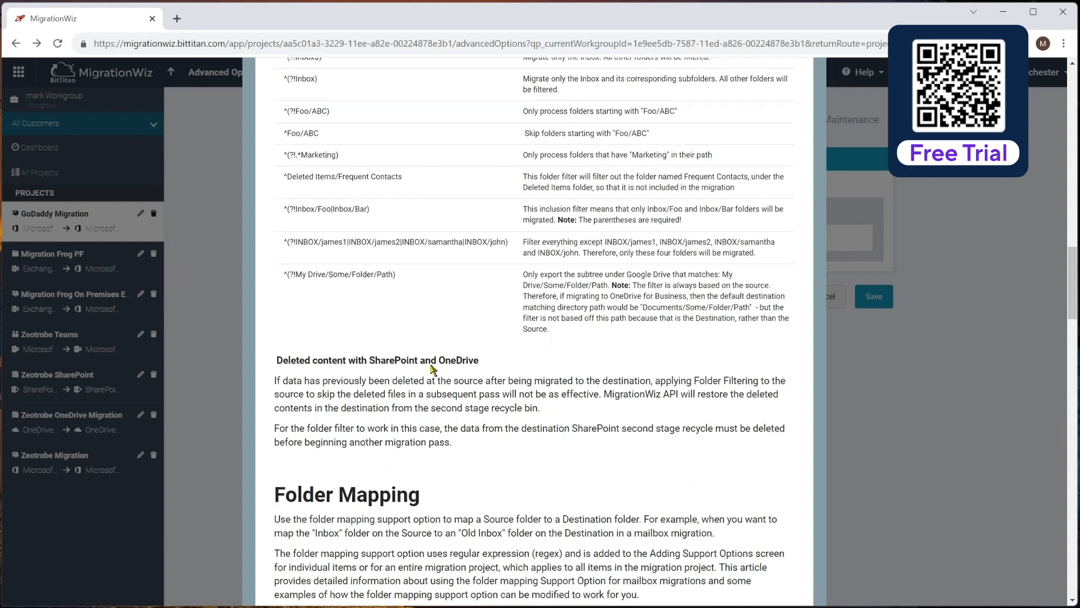
{"action": "scroll", "coordinate": [432, 370], "scroll_direction": "up", "scroll_amount": 5}
{"action": "scroll", "coordinate": [433, 370], "scroll_direction": "up", "scroll_amount": 3}
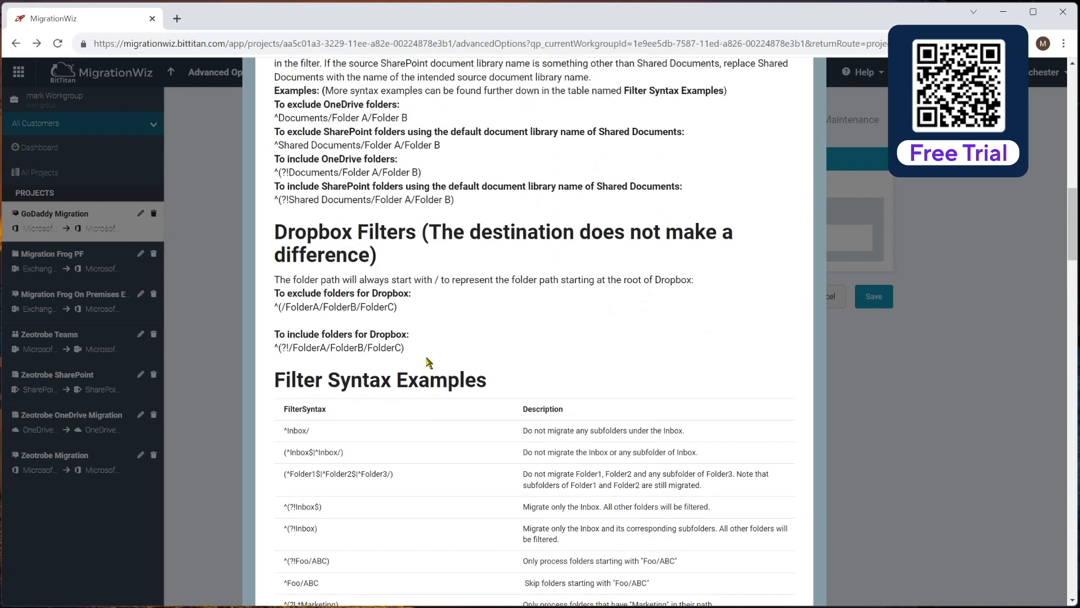
{"action": "scroll", "coordinate": [428, 363], "scroll_direction": "down", "scroll_amount": 1}
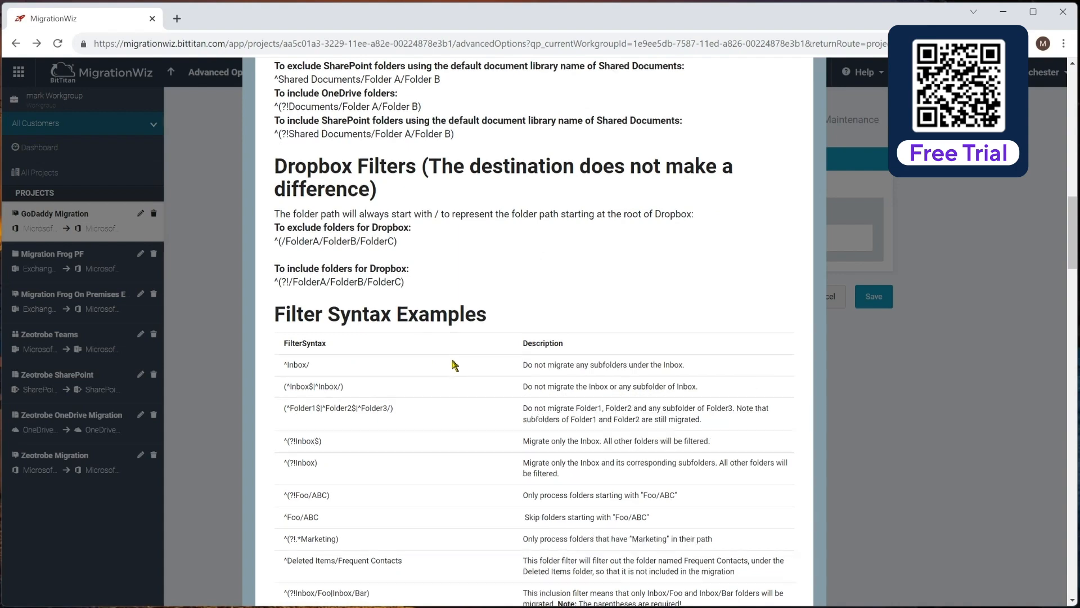
{"action": "scroll", "coordinate": [455, 365], "scroll_direction": "down", "scroll_amount": 3}
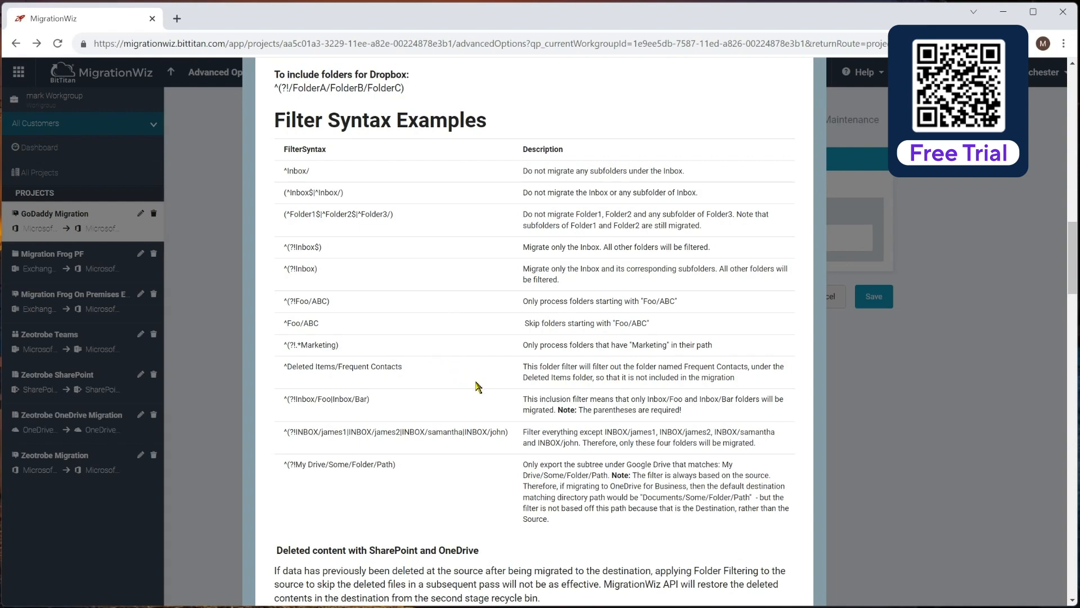
{"action": "scroll", "coordinate": [467, 377], "scroll_direction": "down", "scroll_amount": 3}
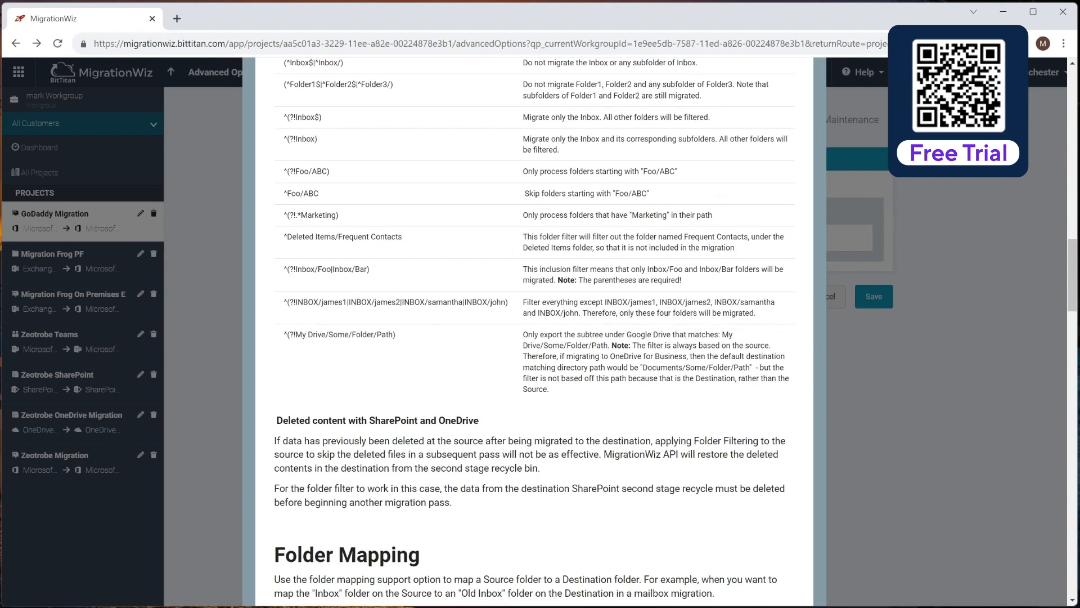
{"action": "scroll", "coordinate": [575, 378], "scroll_direction": "up", "scroll_amount": 3}
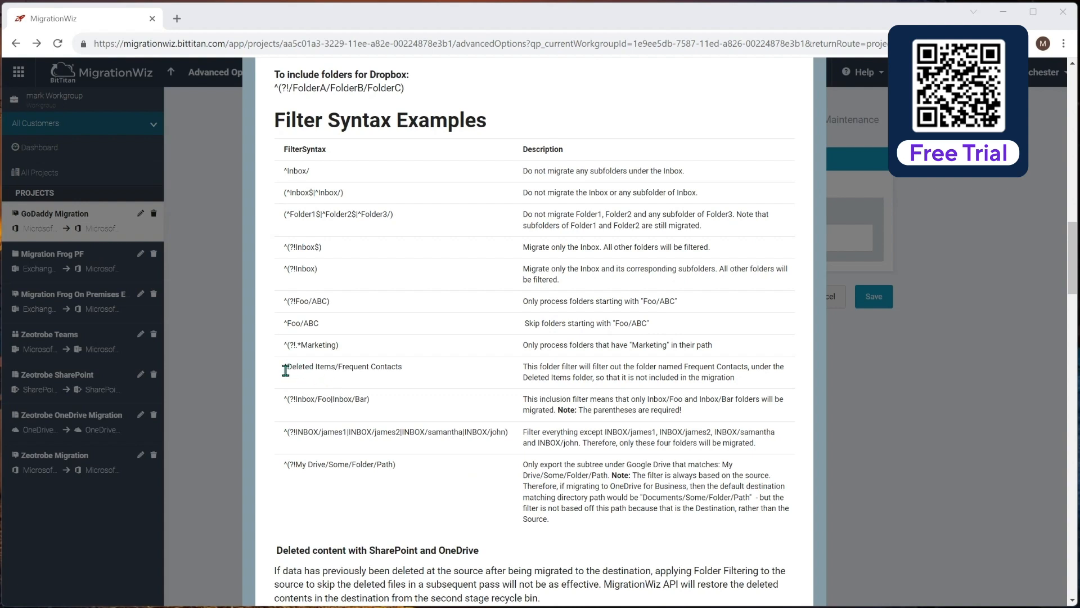
{"action": "left_click_drag", "start_coordinate": [285, 367], "coordinate": [338, 370]}
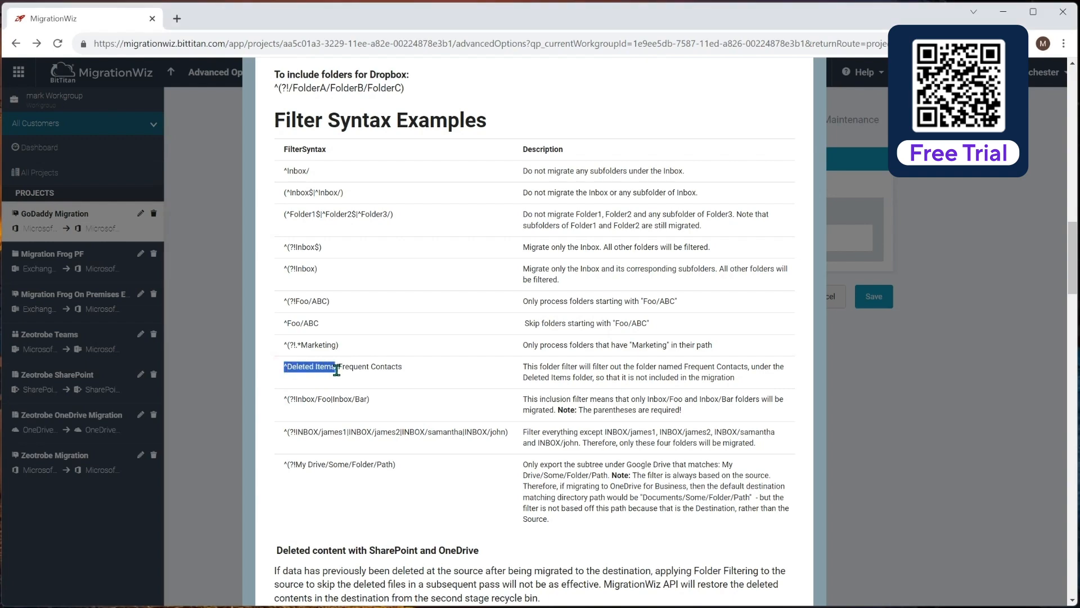
{"action": "key", "text": "Escape"}
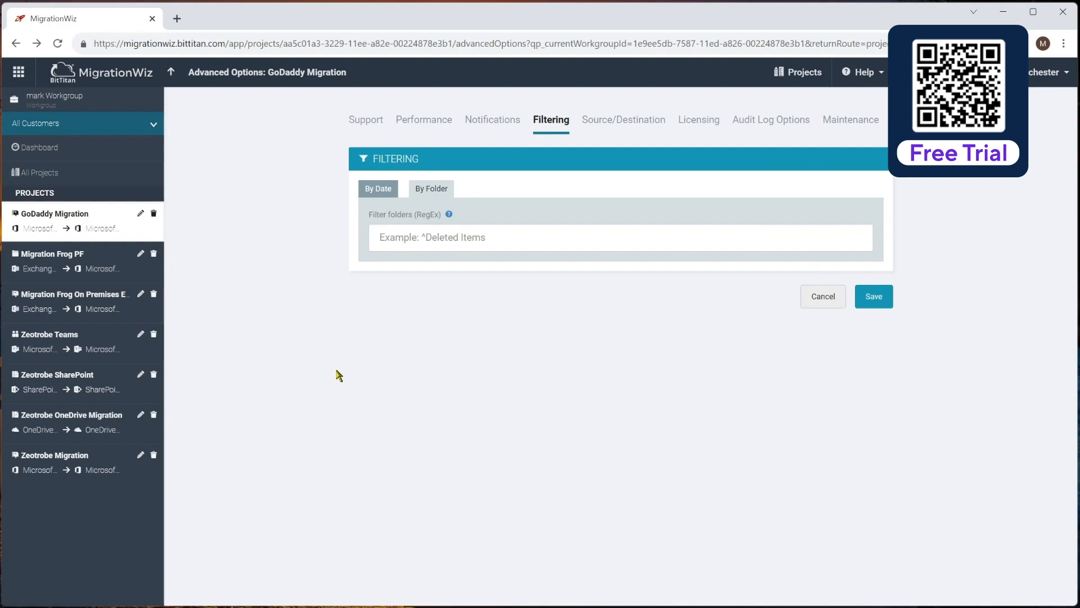
Copy the ^Deleted Items pattern from the filter syntax examples in the folder filter guide and enter it as the RegEx folder filter
{"action": "left_click", "coordinate": [449, 214]}
{"action": "scroll", "coordinate": [366, 411], "scroll_direction": "down", "scroll_amount": 15}
{"action": "scroll", "coordinate": [365, 407], "scroll_direction": "down", "scroll_amount": 6}
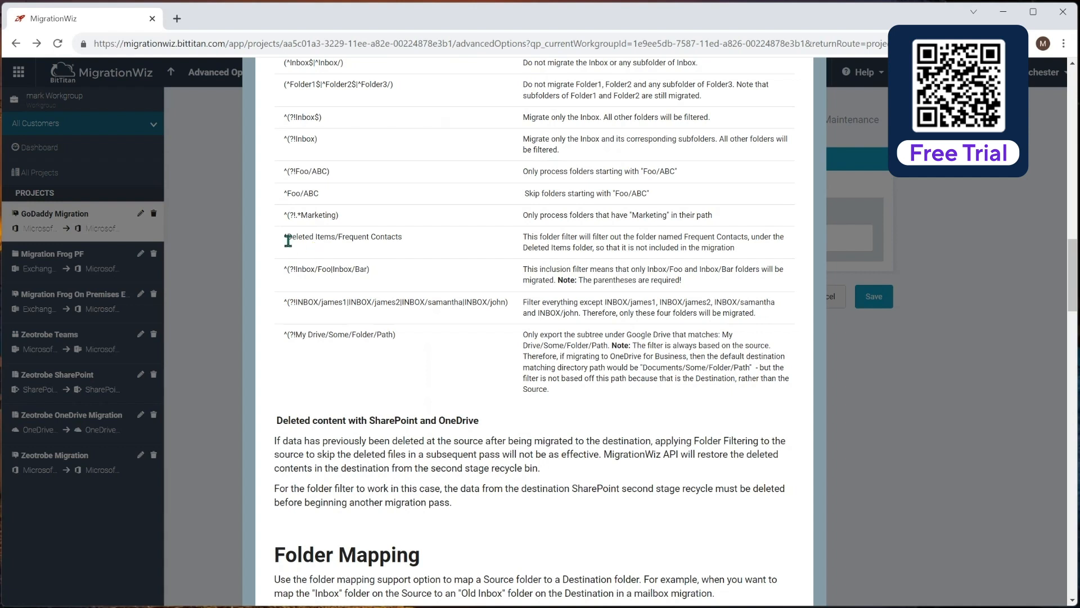
{"action": "left_click_drag", "start_coordinate": [285, 239], "coordinate": [335, 239]}
{"action": "key", "text": "ctrl+c"}
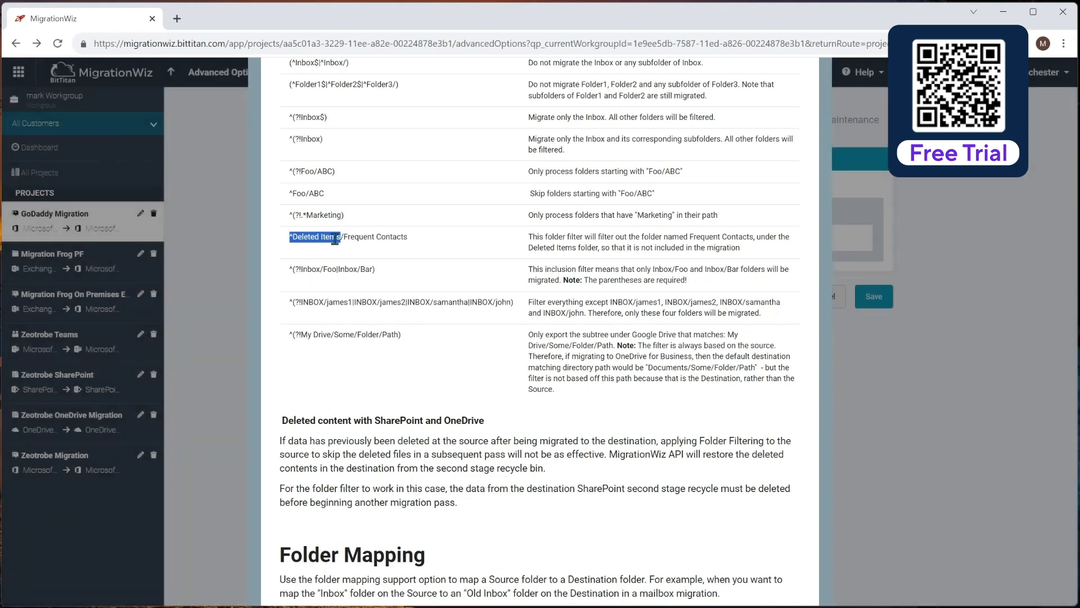
{"action": "key", "text": "Escape"}
{"action": "left_click", "coordinate": [417, 243]}
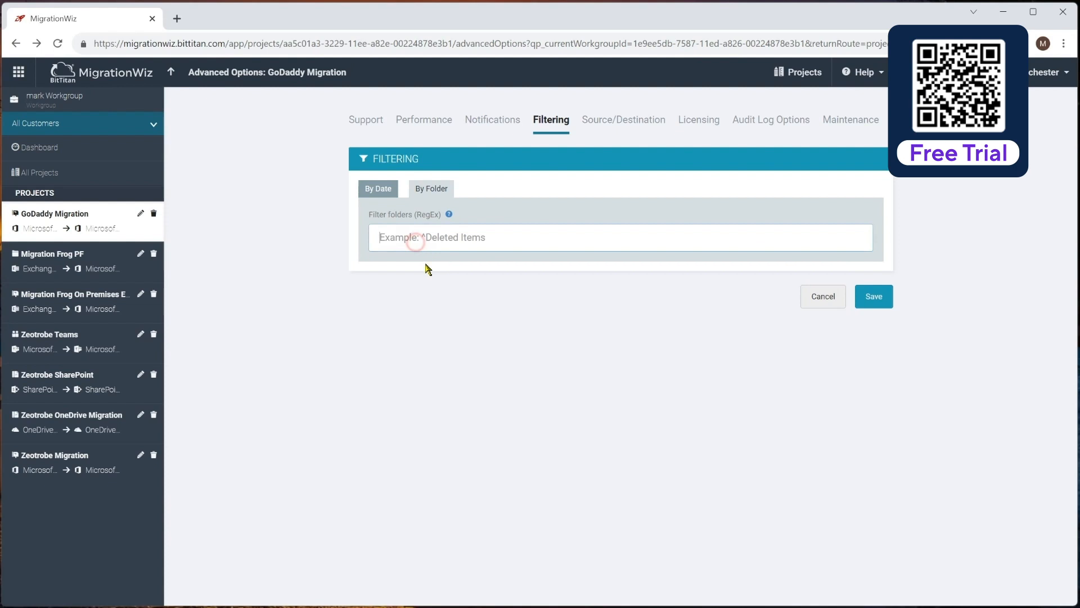
{"action": "key", "text": "ctrl+v"}
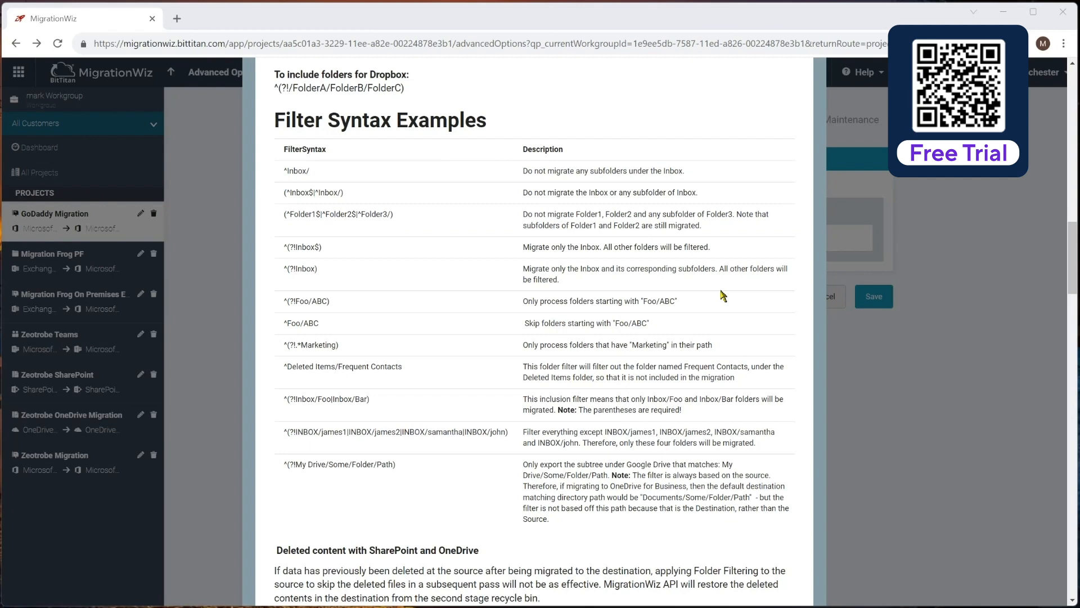
Copy the project-level template FolderMapping="^SourceFolder->DestinationFolder" from the guide and add it as a new support option
{"action": "scroll", "coordinate": [511, 290], "scroll_direction": "down", "scroll_amount": 4}
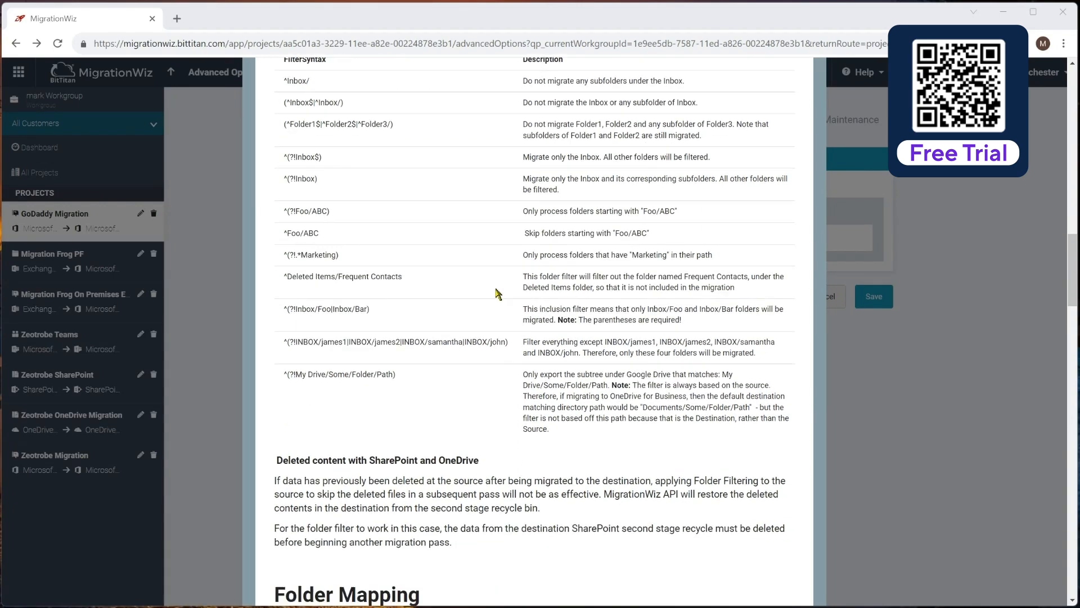
{"action": "scroll", "coordinate": [419, 341], "scroll_direction": "down", "scroll_amount": 6}
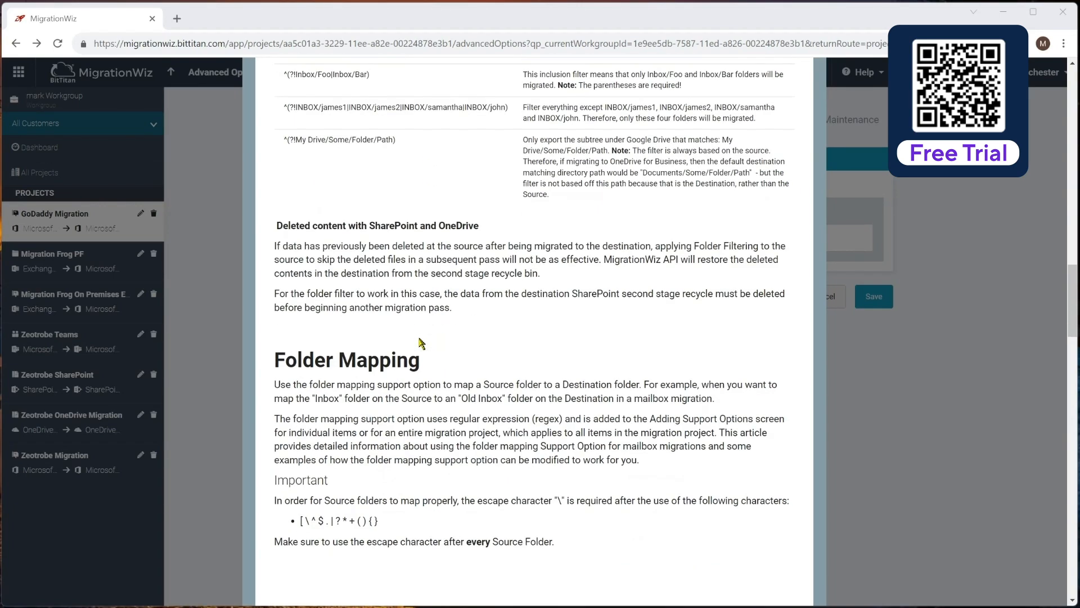
{"action": "scroll", "coordinate": [417, 342], "scroll_direction": "down", "scroll_amount": 5}
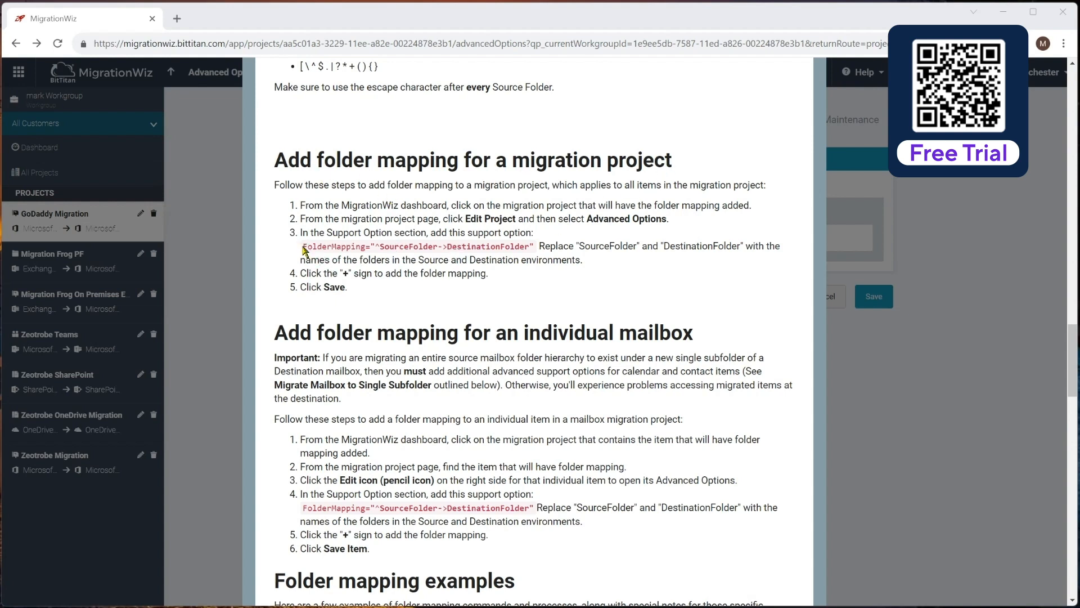
{"action": "left_click_drag", "start_coordinate": [303, 247], "coordinate": [533, 248]}
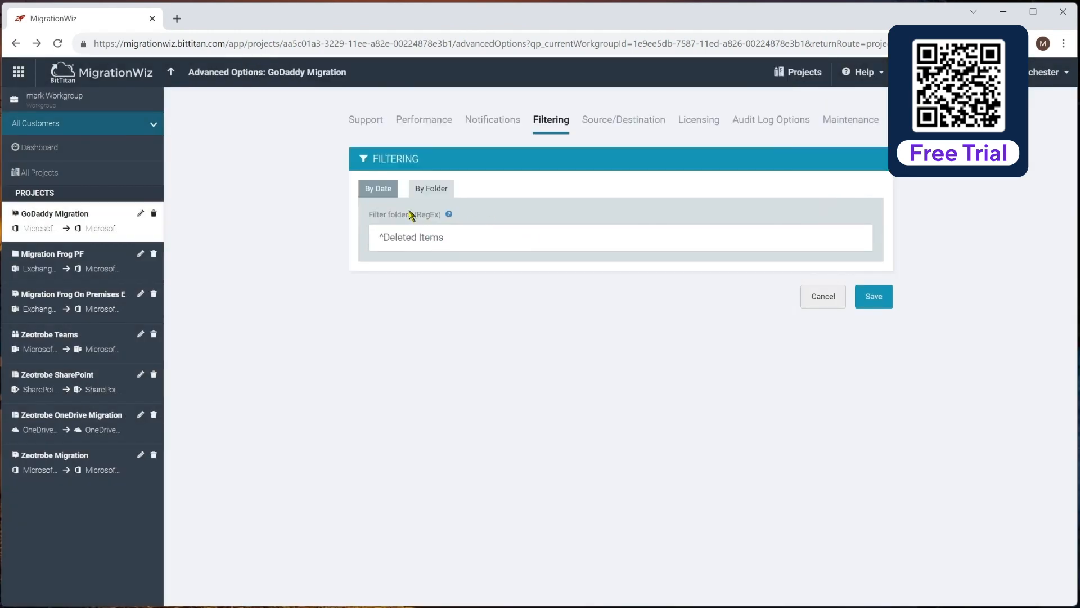
{"action": "left_click", "coordinate": [369, 125]}
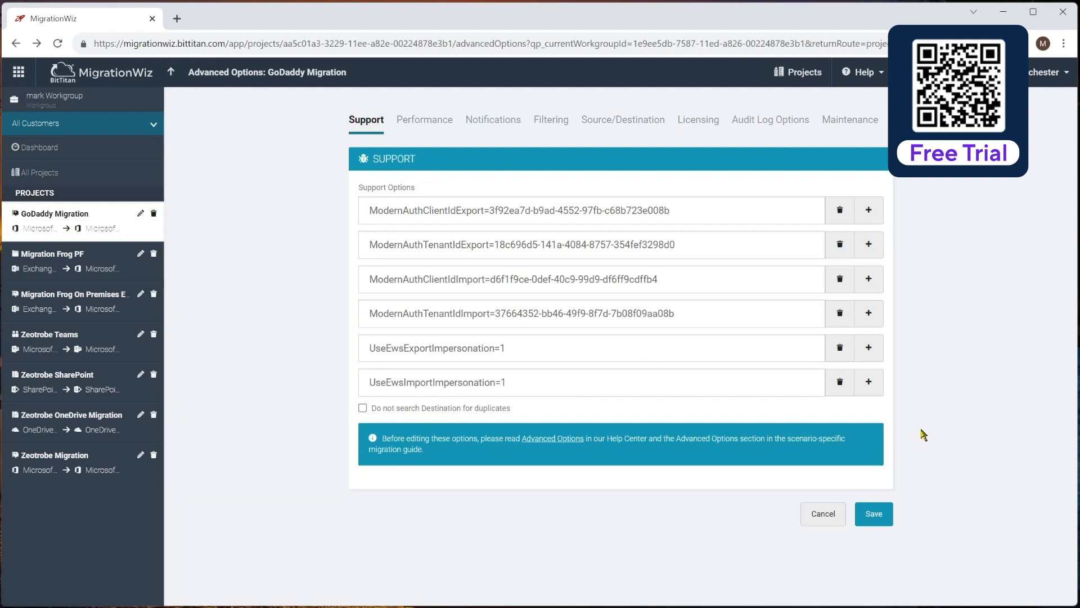
{"action": "left_click", "coordinate": [869, 382]}
{"action": "left_click", "coordinate": [666, 416]}
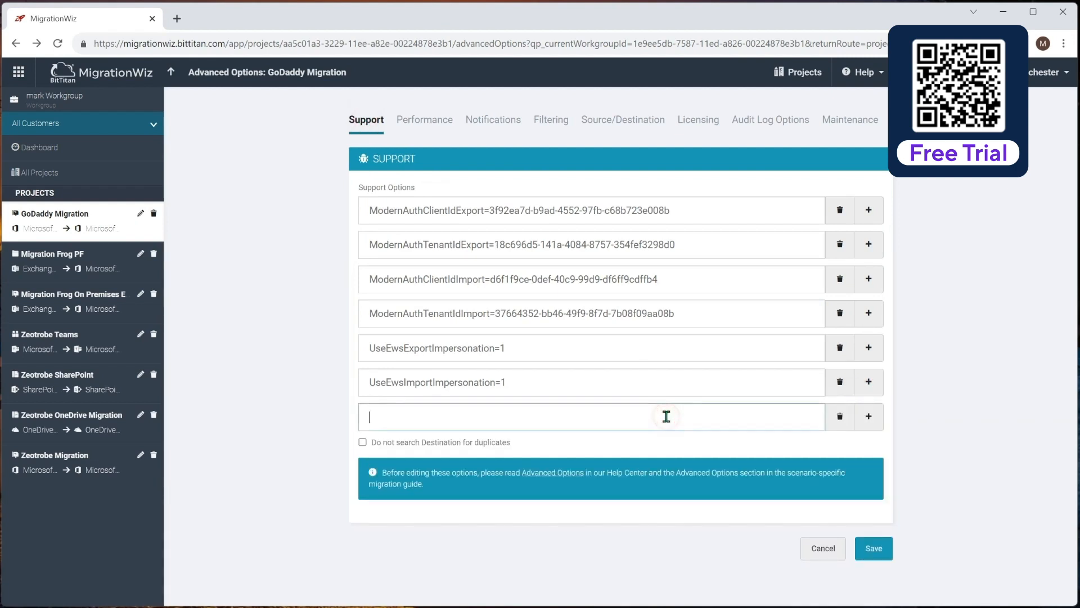
{"action": "type", "text": "FolderMapping=\"^SourceFolder->DestinationFolder\""}
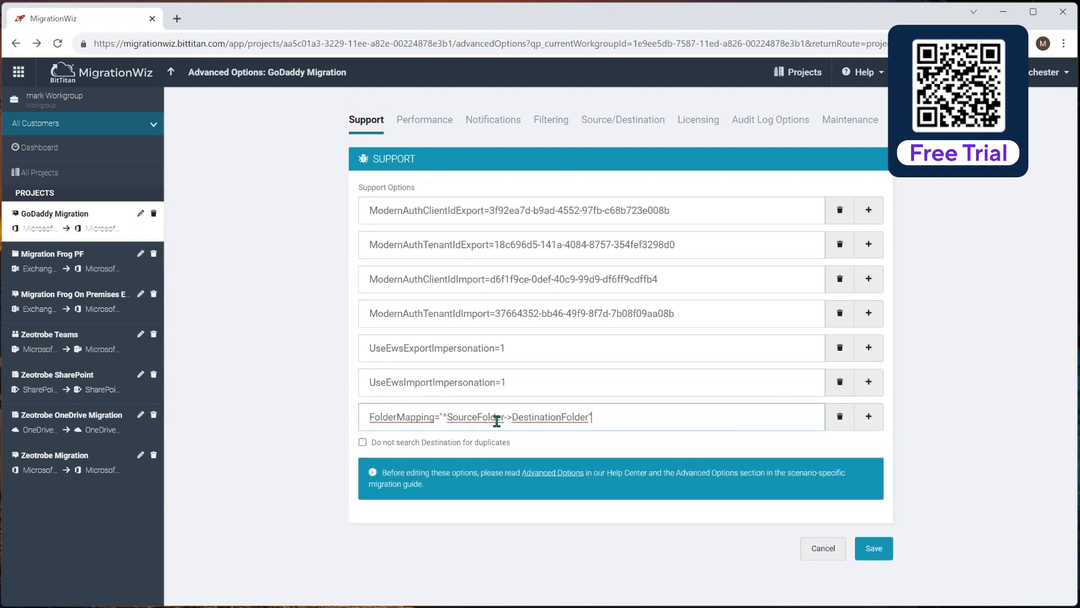
Replace the folder names in the FolderMapping support option with Inbox as the source and OldCompanyMail as the destination
{"action": "left_click_drag", "start_coordinate": [449, 419], "coordinate": [505, 419]}
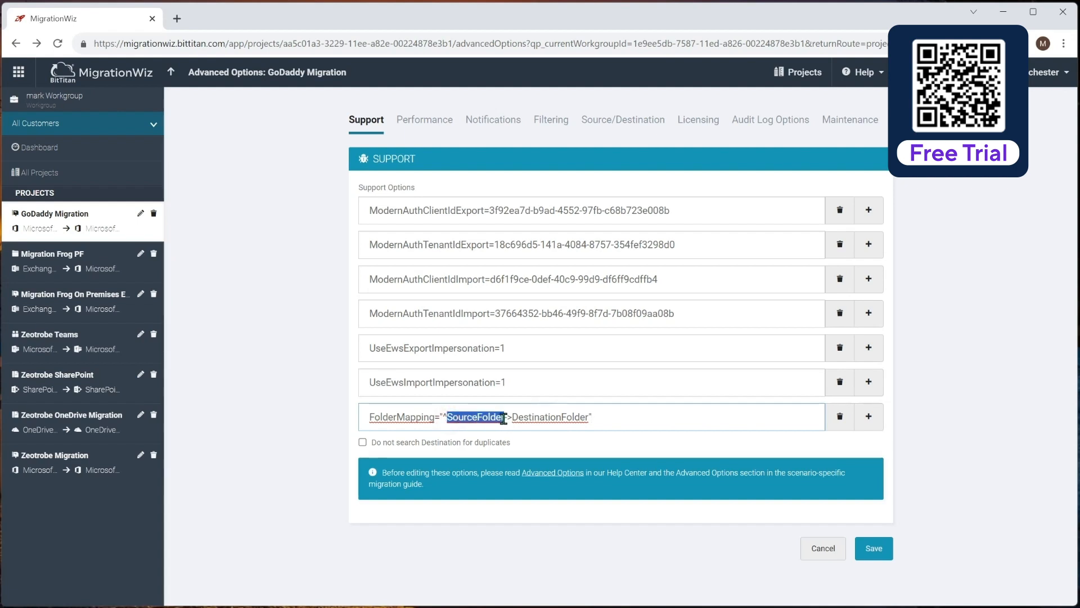
{"action": "type", "text": "Inbox"}
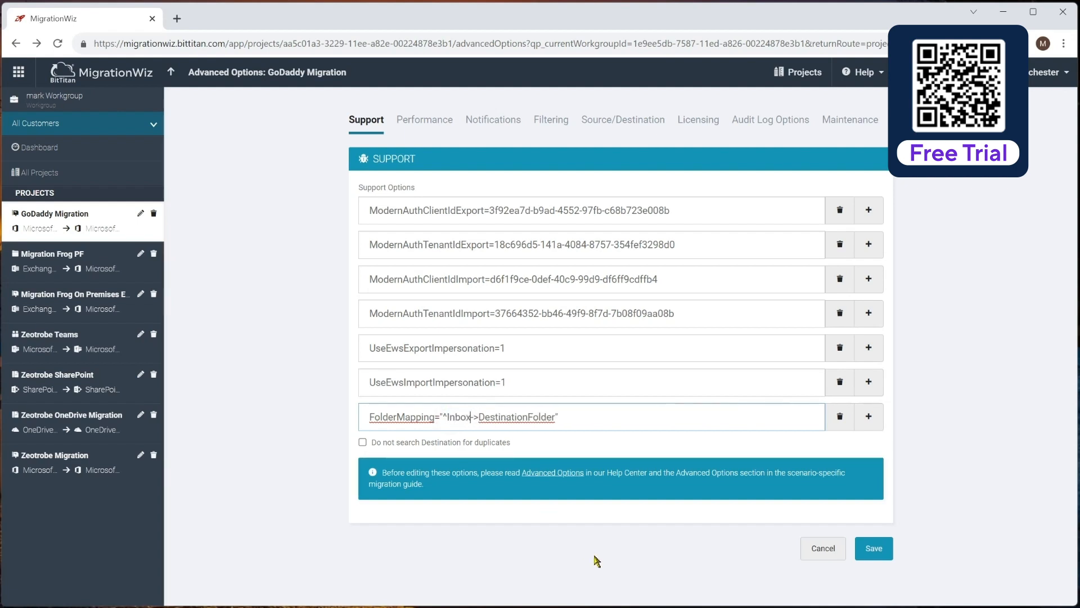
{"action": "left_click_drag", "start_coordinate": [479, 417], "coordinate": [556, 420]}
{"action": "type", "text": "OldComp"}
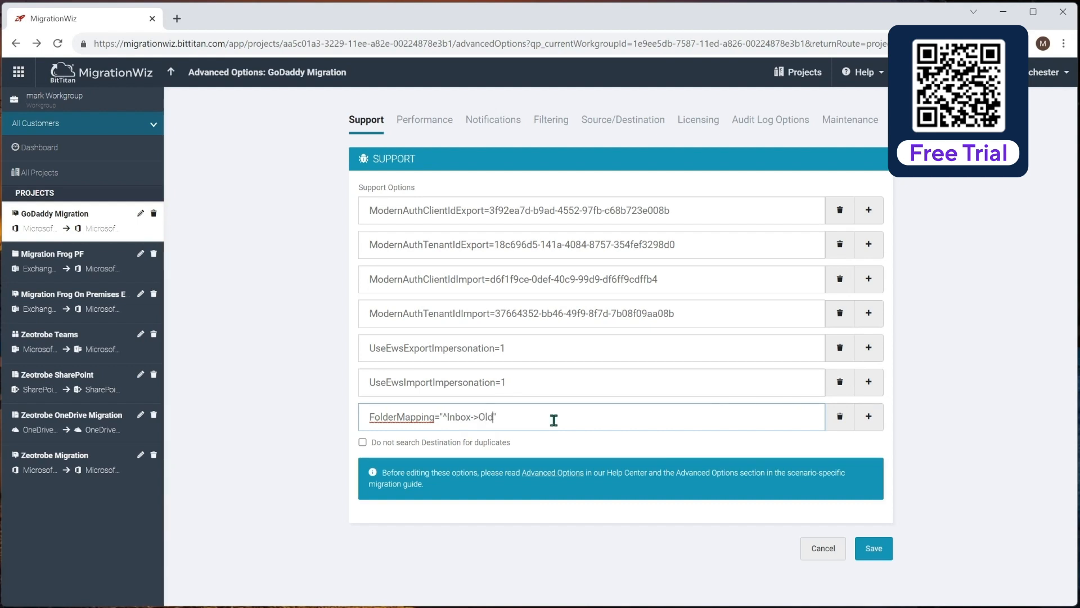
{"action": "type", "text": "anyMail"}
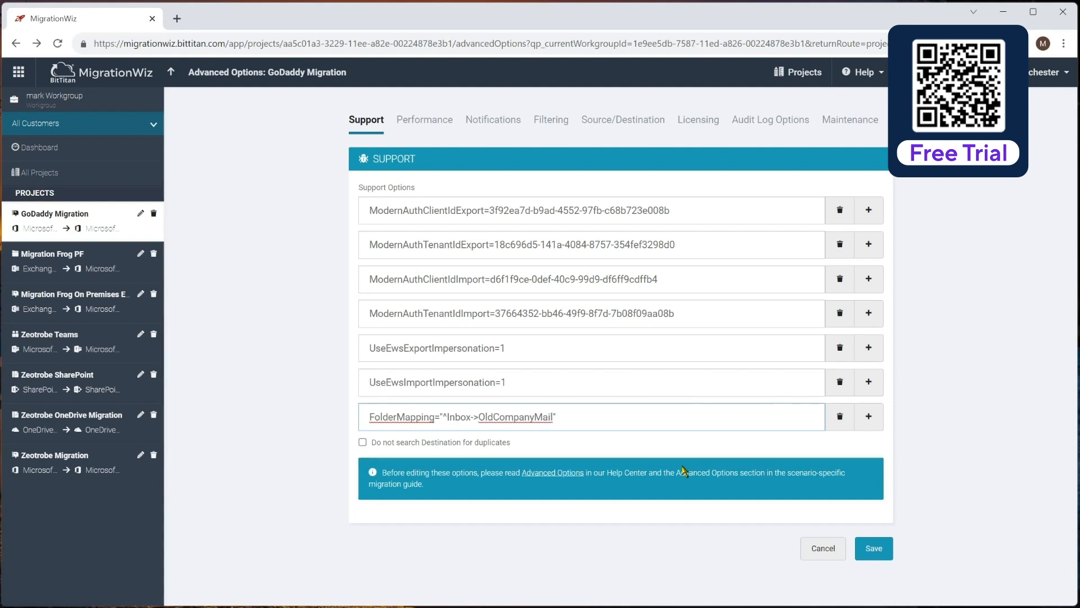
{"action": "left_click", "coordinate": [567, 417]}
Reopen the folder filter guide and examine the folder mapping examples, the document migration mappings and the single-subfolder mailbox instructions
{"action": "left_click", "coordinate": [557, 120]}
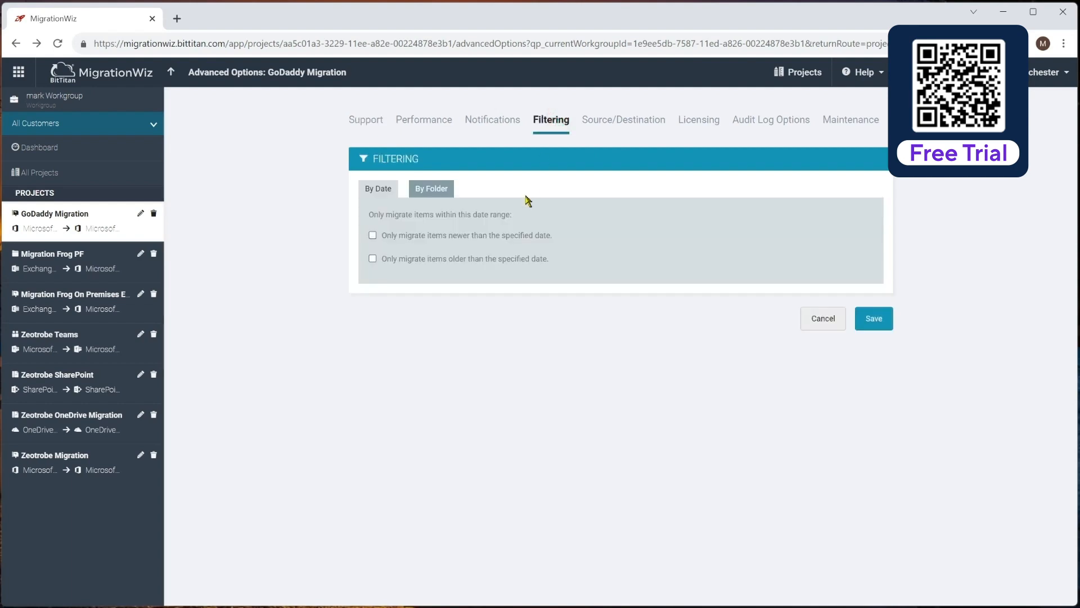
{"action": "left_click", "coordinate": [439, 190]}
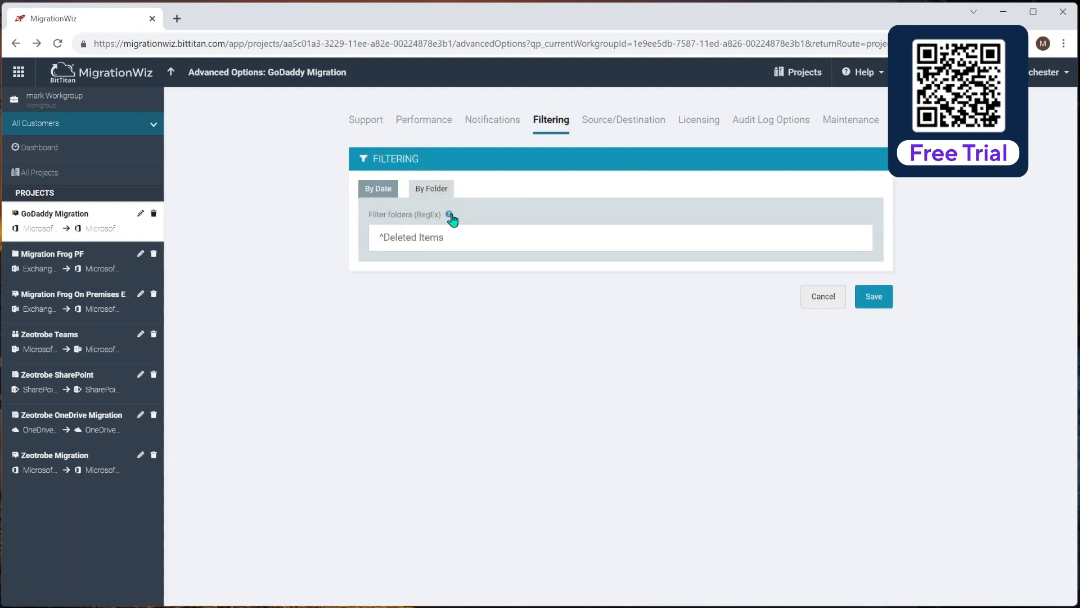
{"action": "left_click", "coordinate": [450, 216]}
{"action": "scroll", "coordinate": [513, 378], "scroll_direction": "down", "scroll_amount": 4}
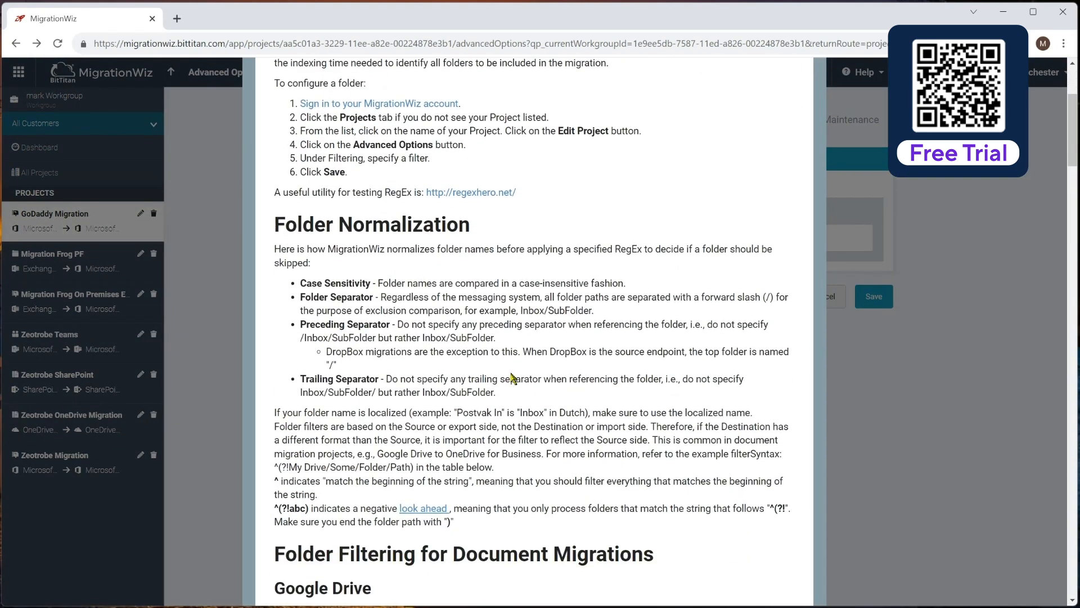
{"action": "scroll", "coordinate": [513, 378], "scroll_direction": "down", "scroll_amount": 10}
{"action": "scroll", "coordinate": [514, 378], "scroll_direction": "down", "scroll_amount": 4}
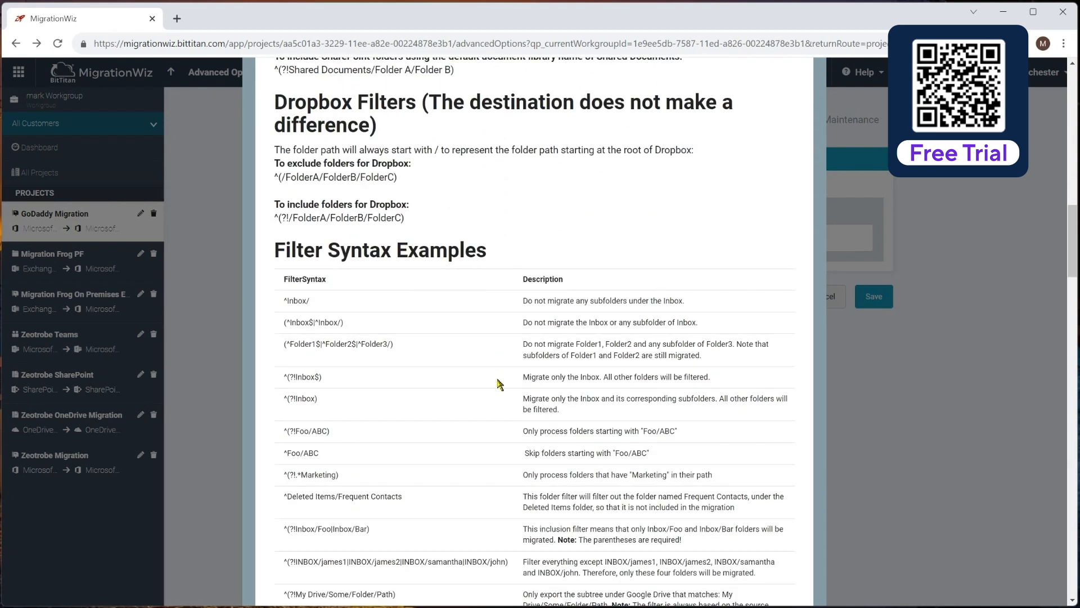
{"action": "scroll", "coordinate": [505, 376], "scroll_direction": "down", "scroll_amount": 9}
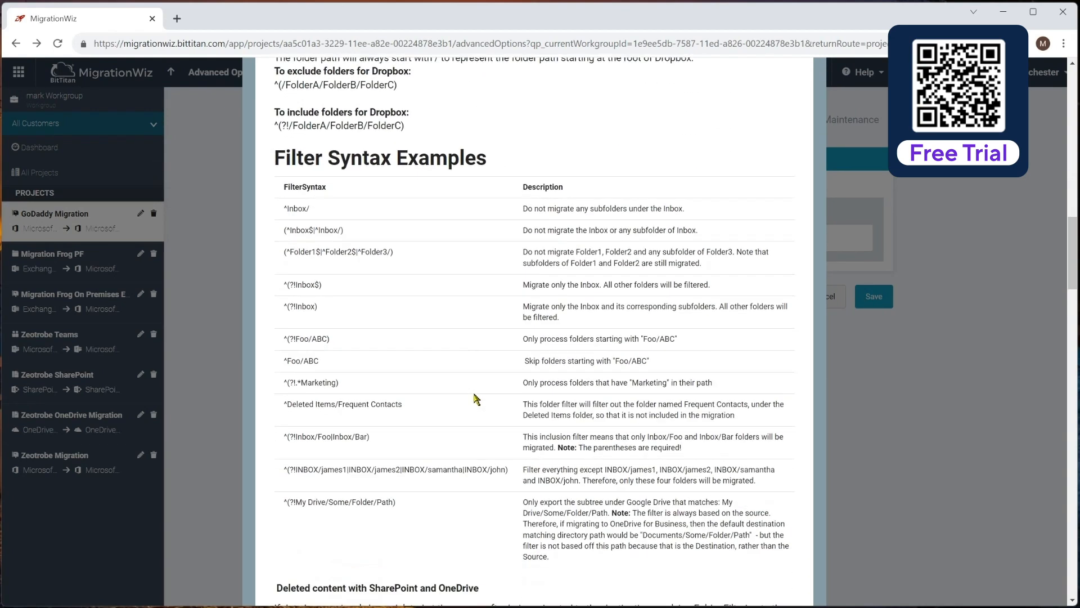
{"action": "scroll", "coordinate": [476, 399], "scroll_direction": "down", "scroll_amount": 8}
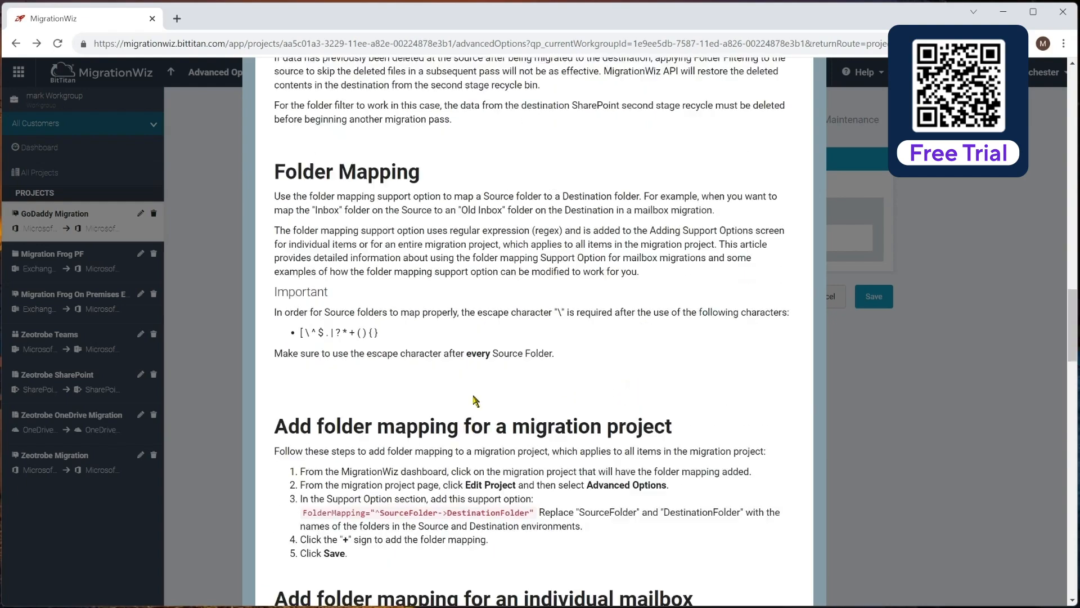
{"action": "scroll", "coordinate": [473, 396], "scroll_direction": "down", "scroll_amount": 5}
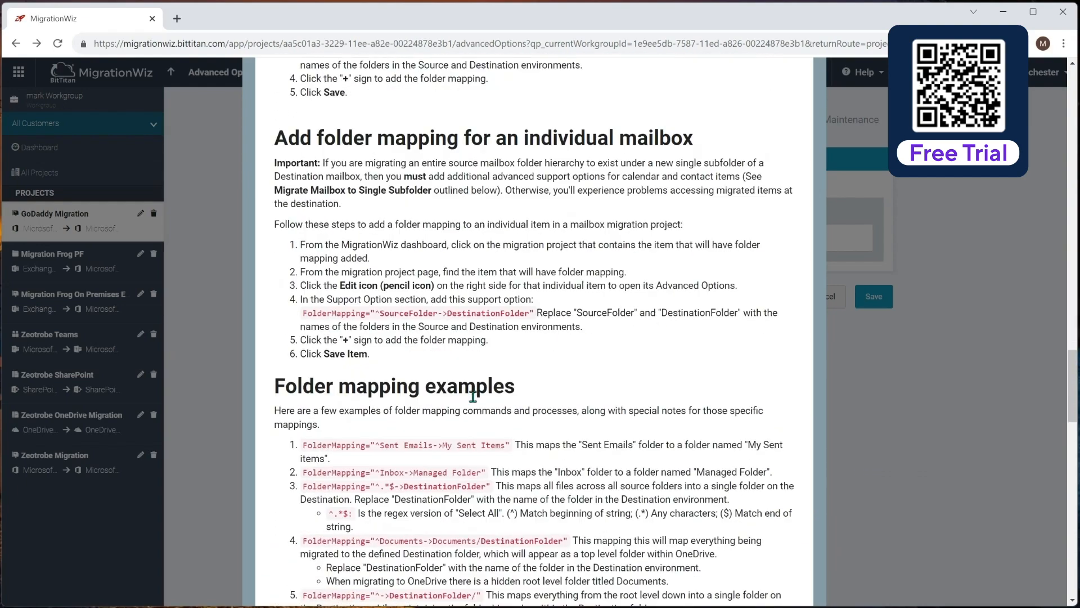
{"action": "scroll", "coordinate": [481, 275], "scroll_direction": "down", "scroll_amount": 3}
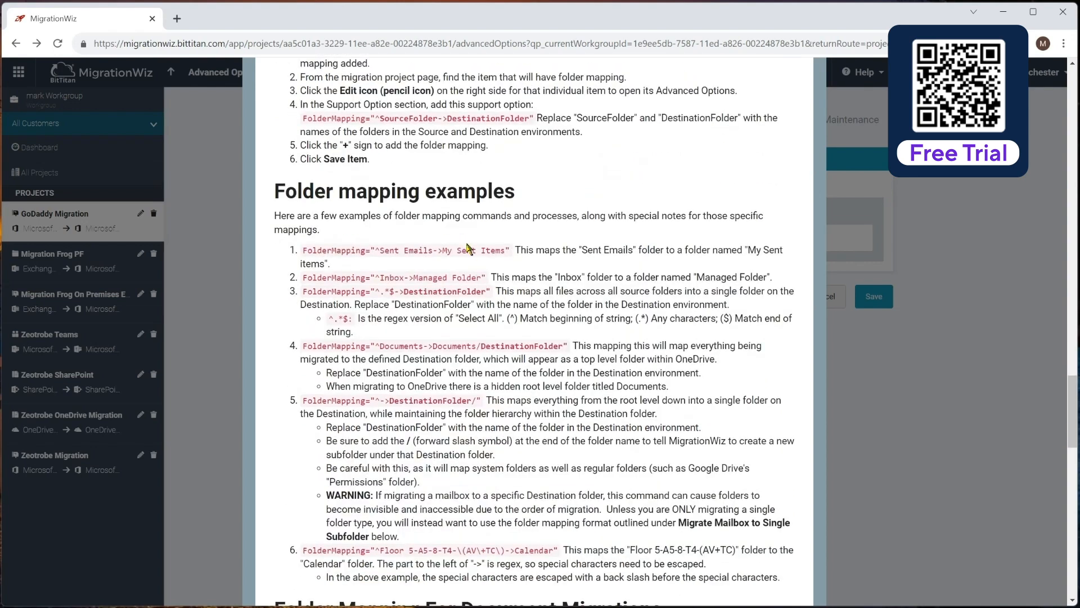
{"action": "scroll", "coordinate": [520, 342], "scroll_direction": "down", "scroll_amount": 3}
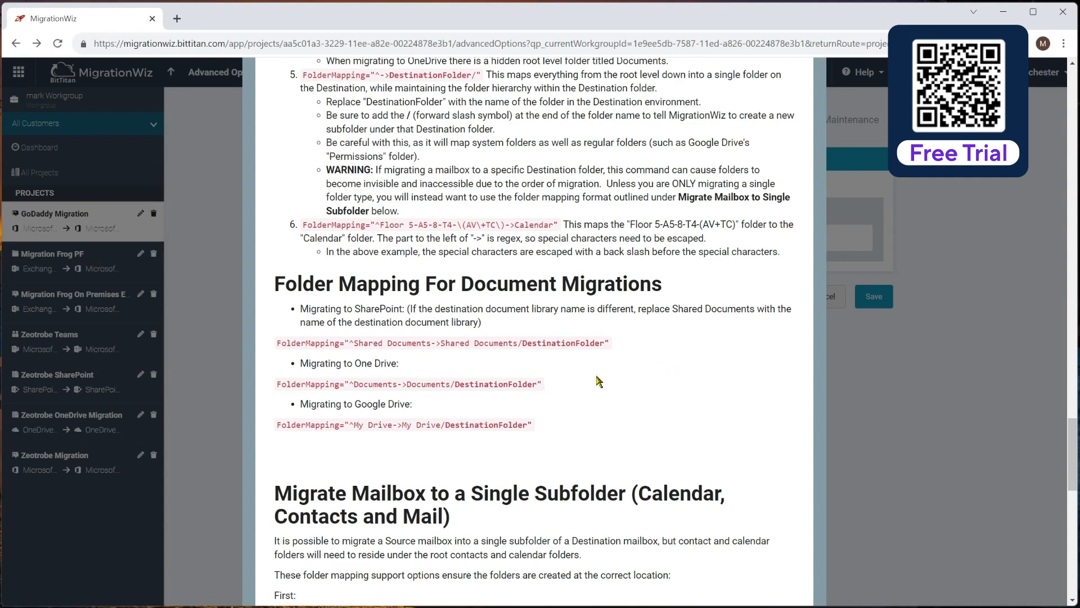
{"action": "scroll", "coordinate": [642, 349], "scroll_direction": "down", "scroll_amount": 4}
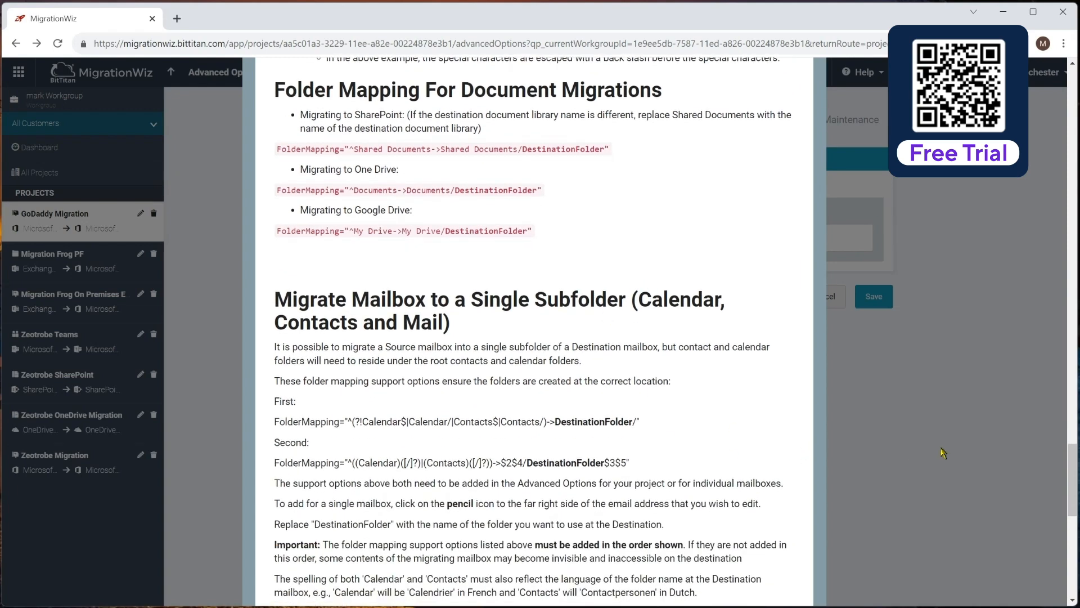
{"action": "left_click", "coordinate": [883, 409]}
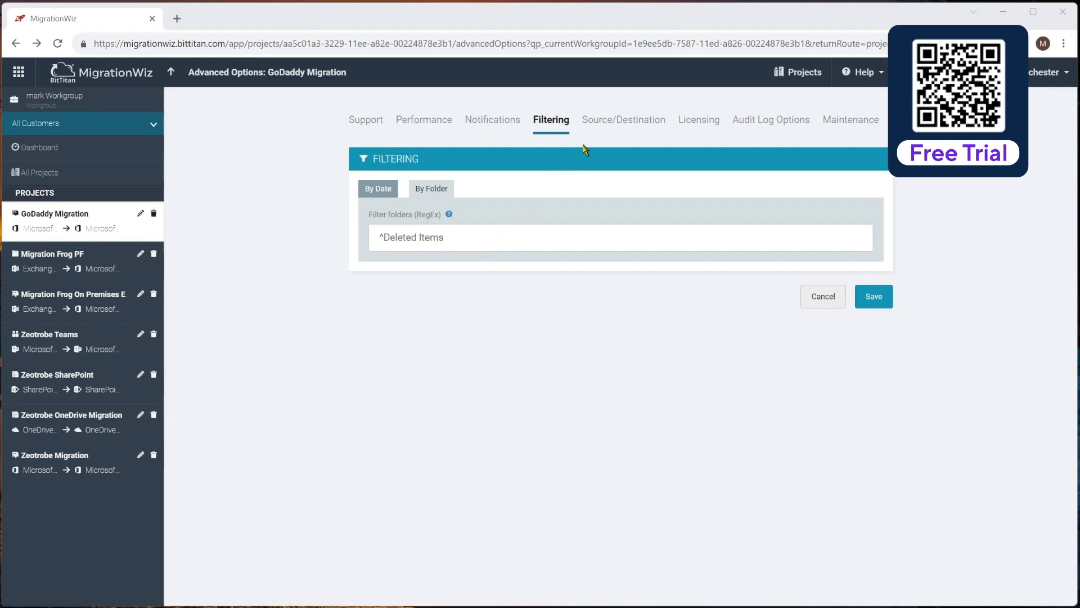
Open the Source/Destination options and review the help article on using impersonation to authenticate for the Microsoft 365 source
{"action": "left_click", "coordinate": [607, 121]}
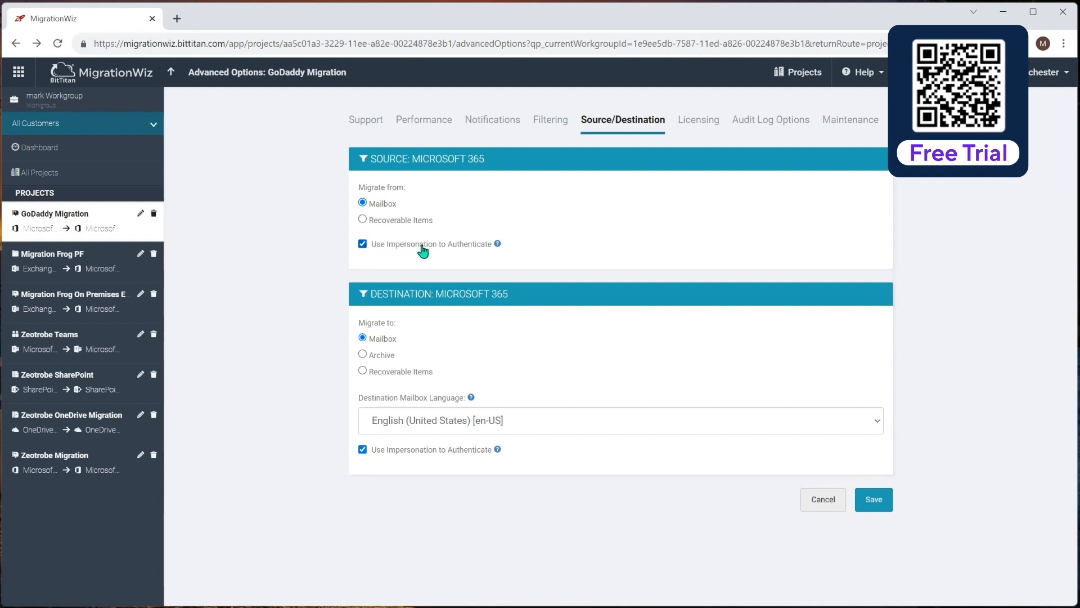
{"action": "left_click", "coordinate": [498, 245]}
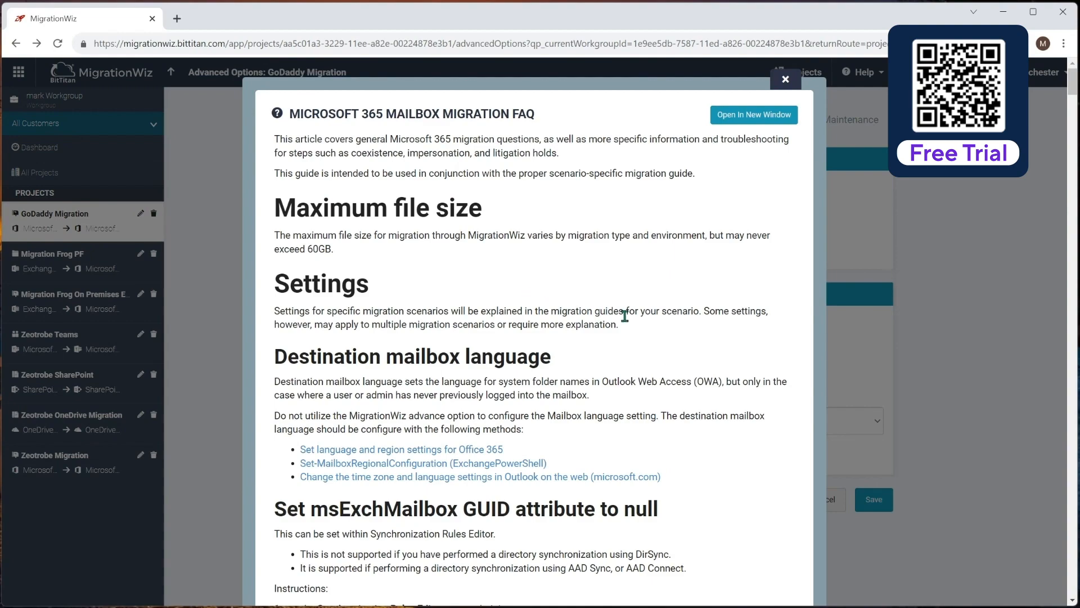
{"action": "scroll", "coordinate": [625, 316], "scroll_direction": "down", "scroll_amount": 5}
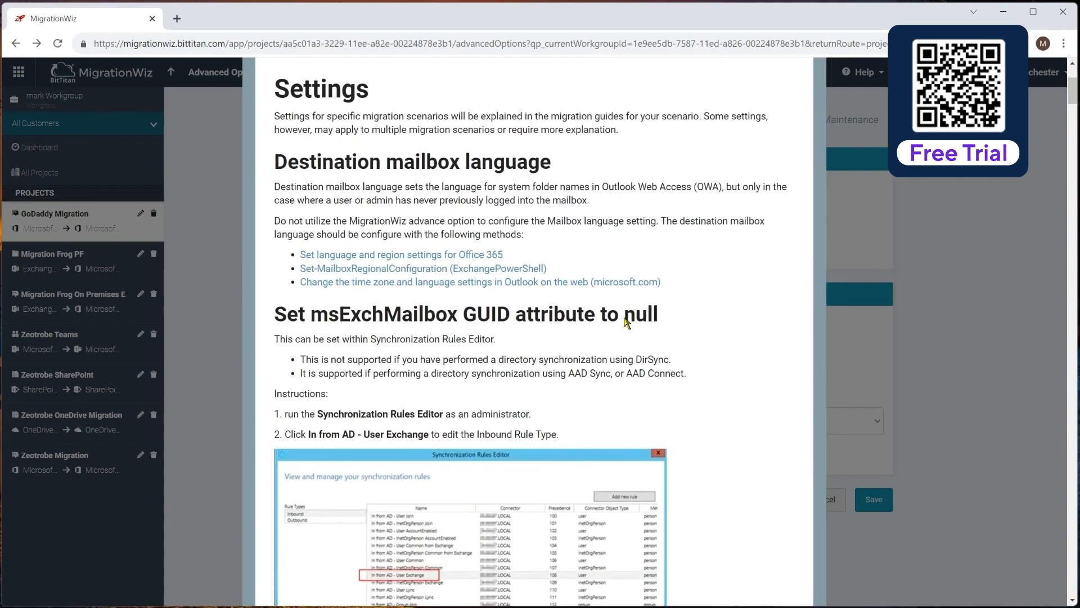
{"action": "scroll", "coordinate": [624, 324], "scroll_direction": "down", "scroll_amount": 5}
{"action": "scroll", "coordinate": [647, 265], "scroll_direction": "up", "scroll_amount": 7}
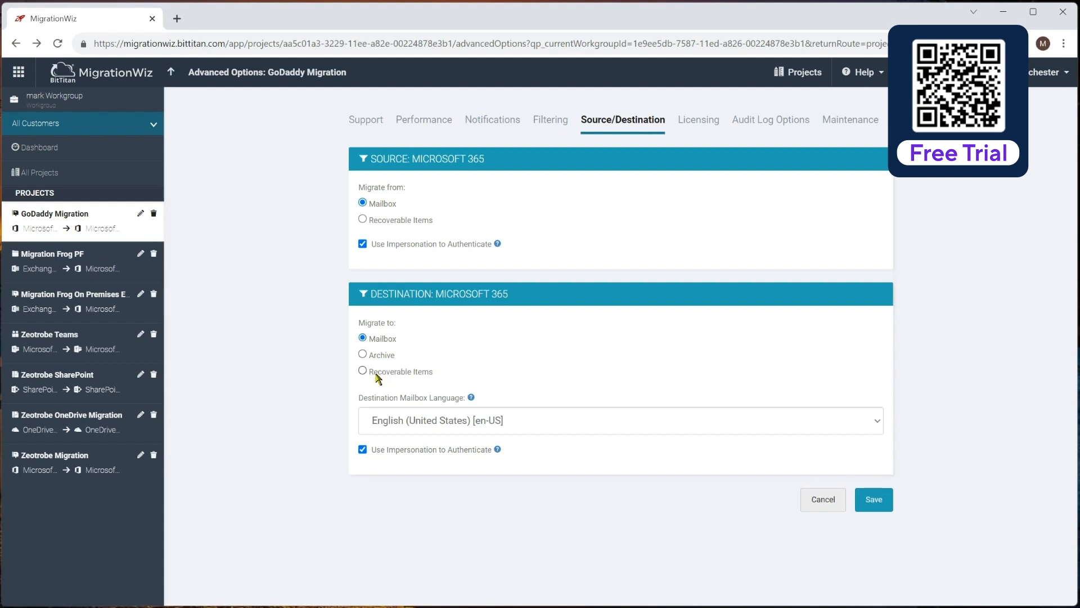
Set the Microsoft 365 source to migrate from Recoverable Items
{"action": "left_click", "coordinate": [363, 219]}
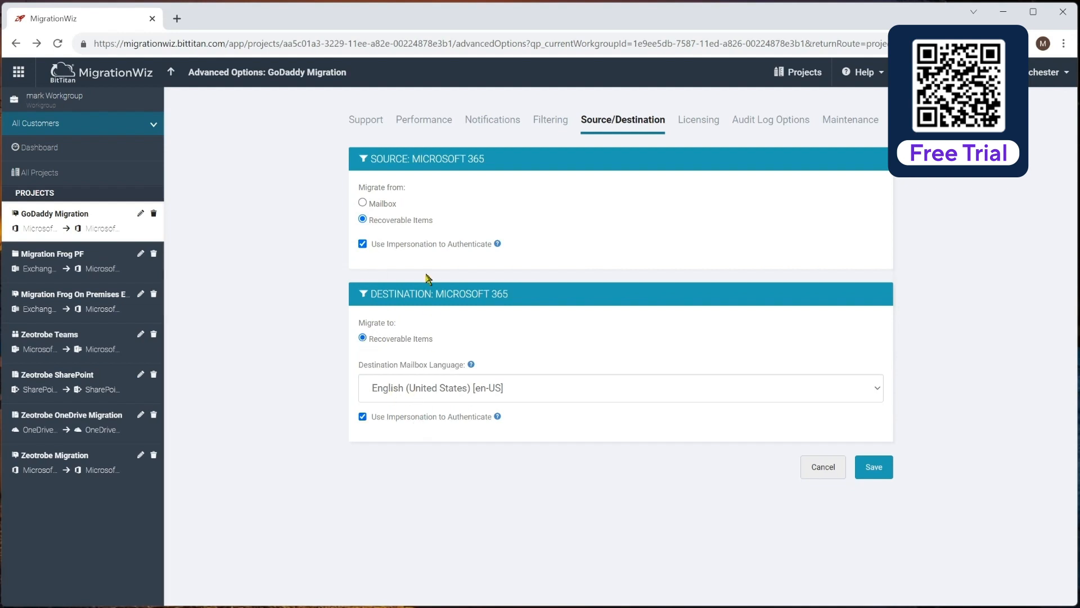
Set the Microsoft 365 source to migrate from Mailbox and the destination to migrate to Mailbox
{"action": "left_click", "coordinate": [383, 206]}
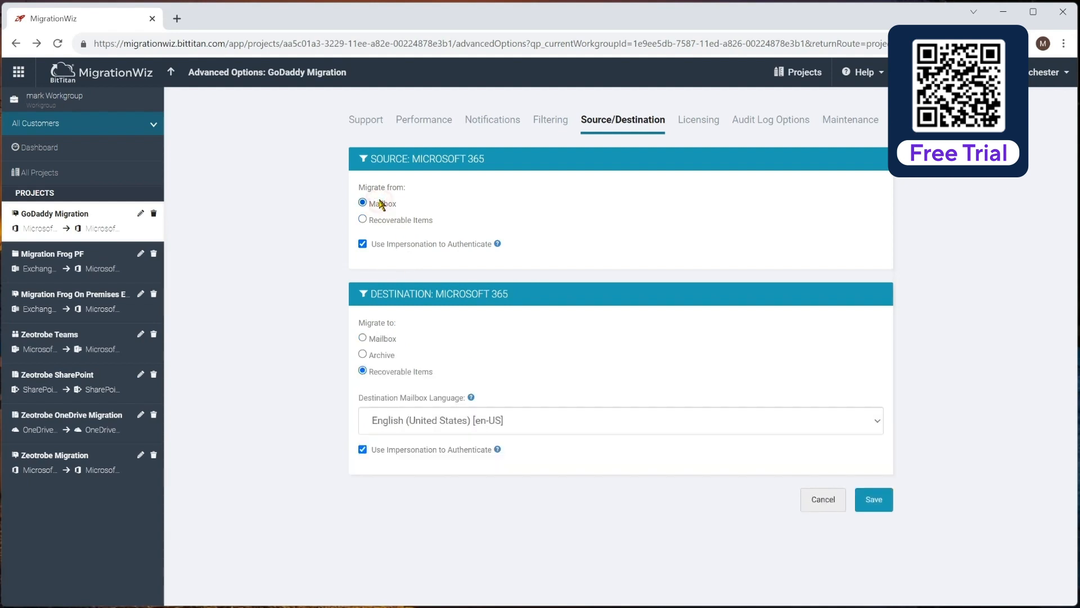
{"action": "left_click", "coordinate": [363, 354]}
{"action": "left_click", "coordinate": [381, 338]}
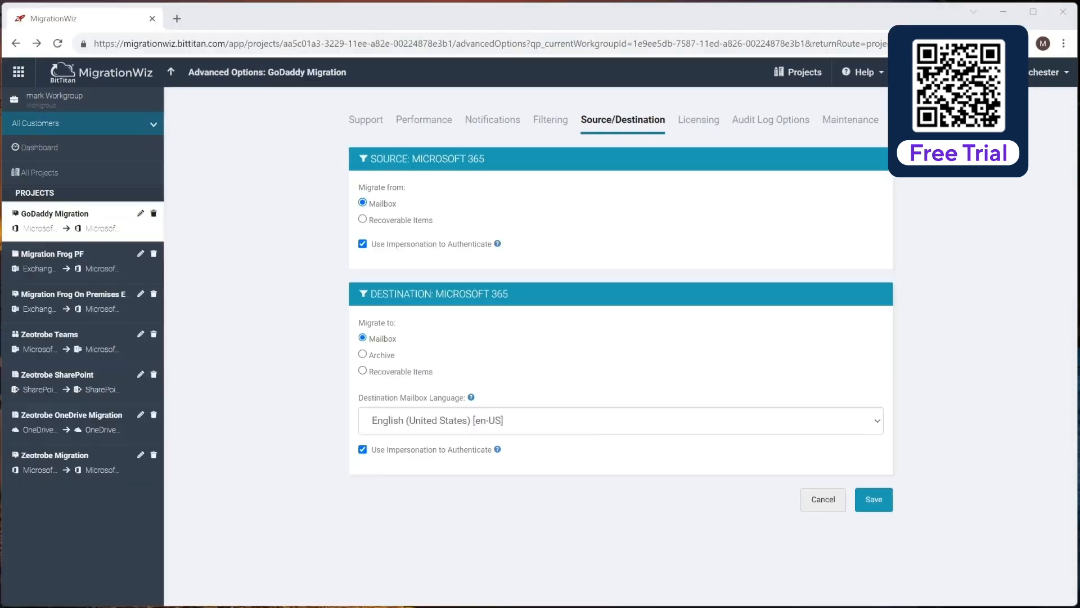
Open the Licensing options, and examine the audit log settings available with SQL Azure selected as the audit log type
{"action": "left_click", "coordinate": [696, 125]}
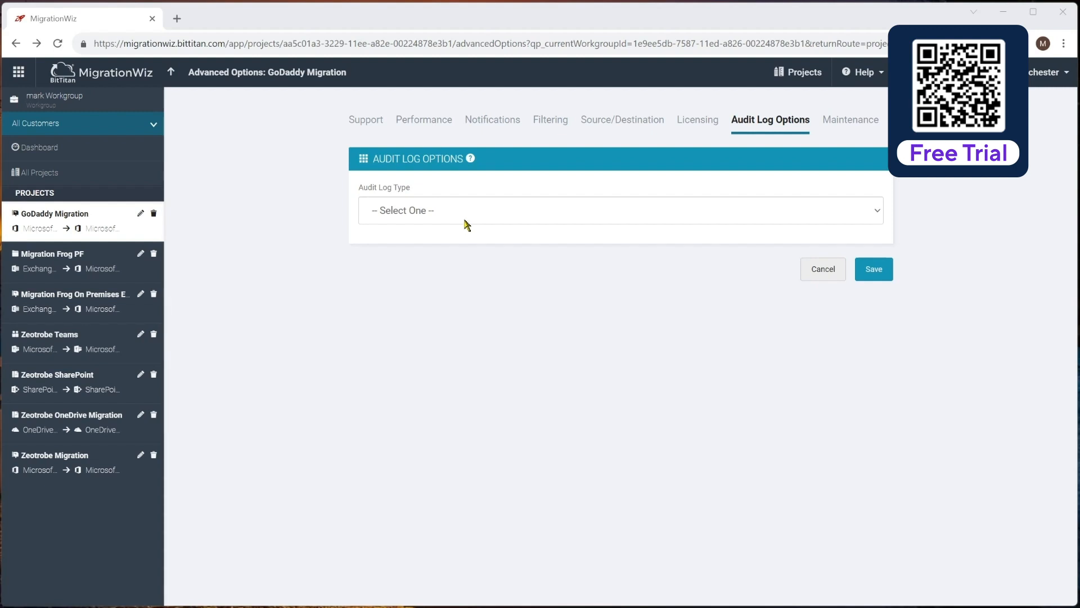
{"action": "left_click", "coordinate": [442, 210]}
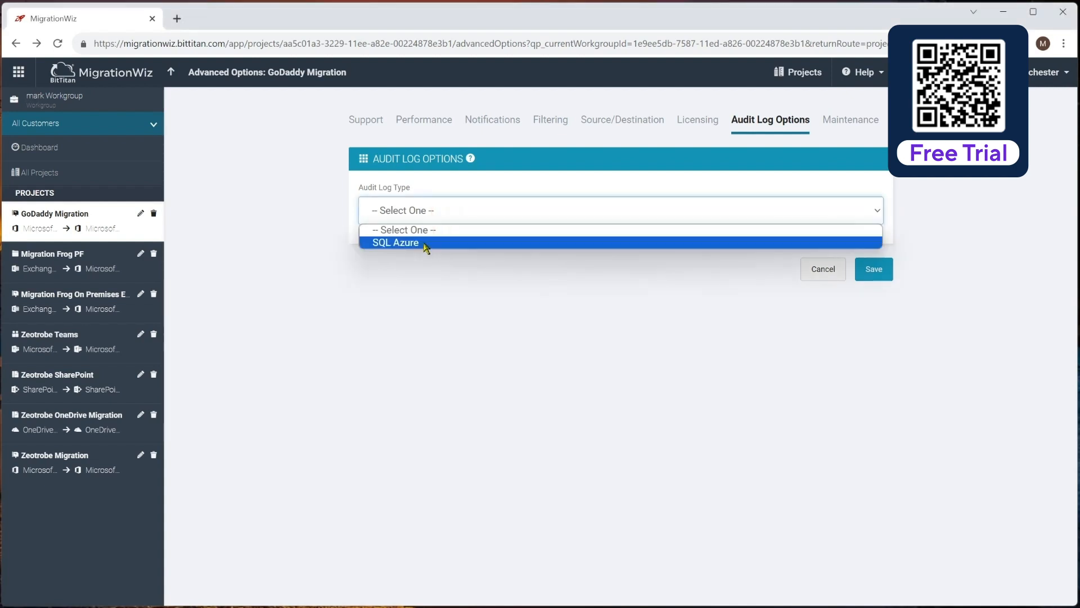
{"action": "left_click", "coordinate": [422, 243]}
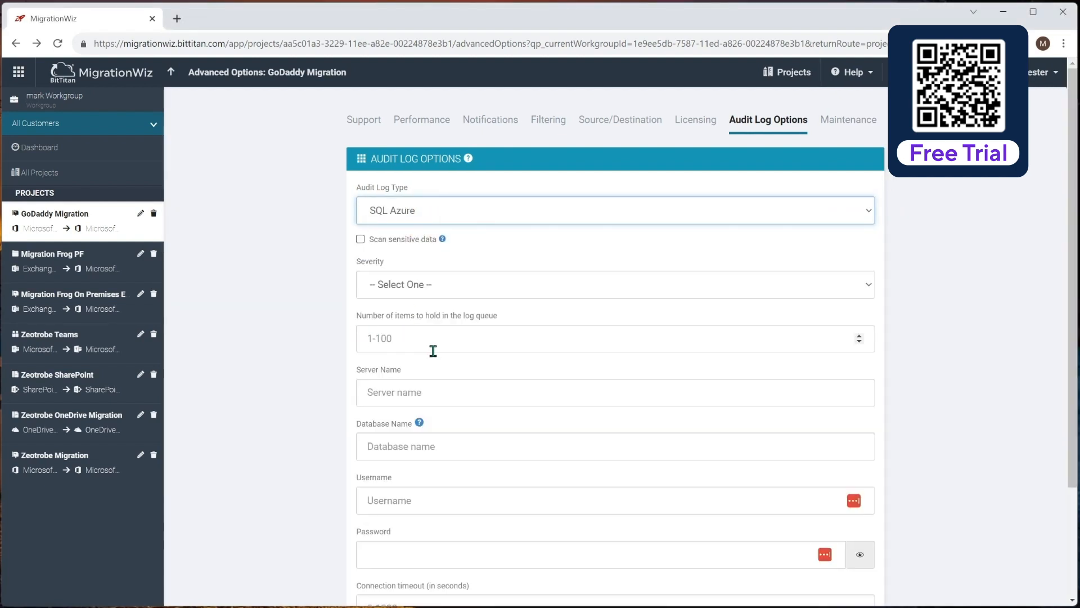
{"action": "scroll", "coordinate": [429, 349], "scroll_direction": "down", "scroll_amount": 1}
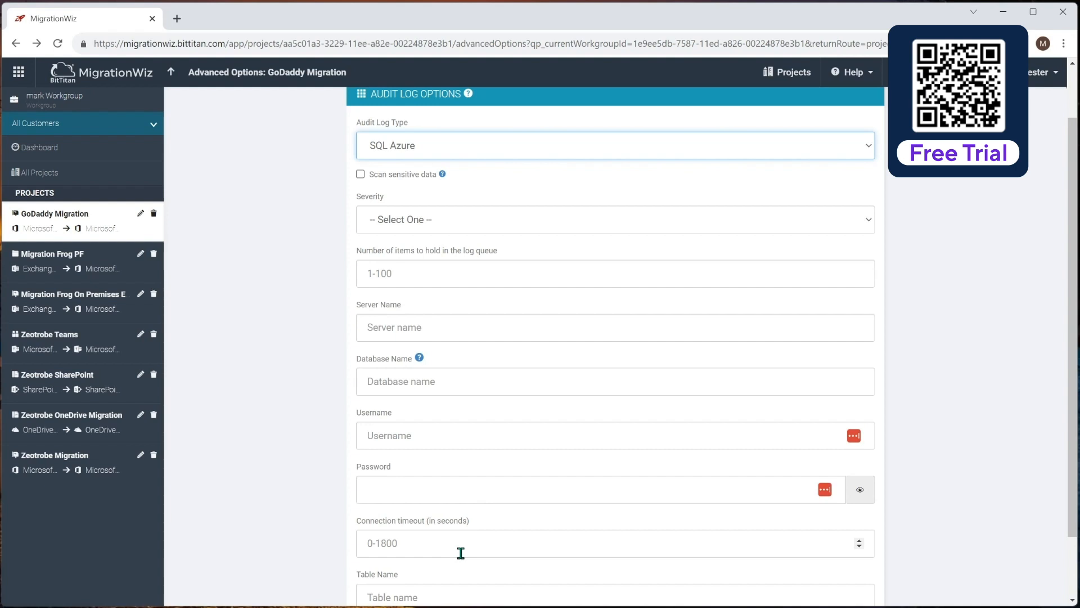
{"action": "scroll", "coordinate": [539, 358], "scroll_direction": "up", "scroll_amount": 1}
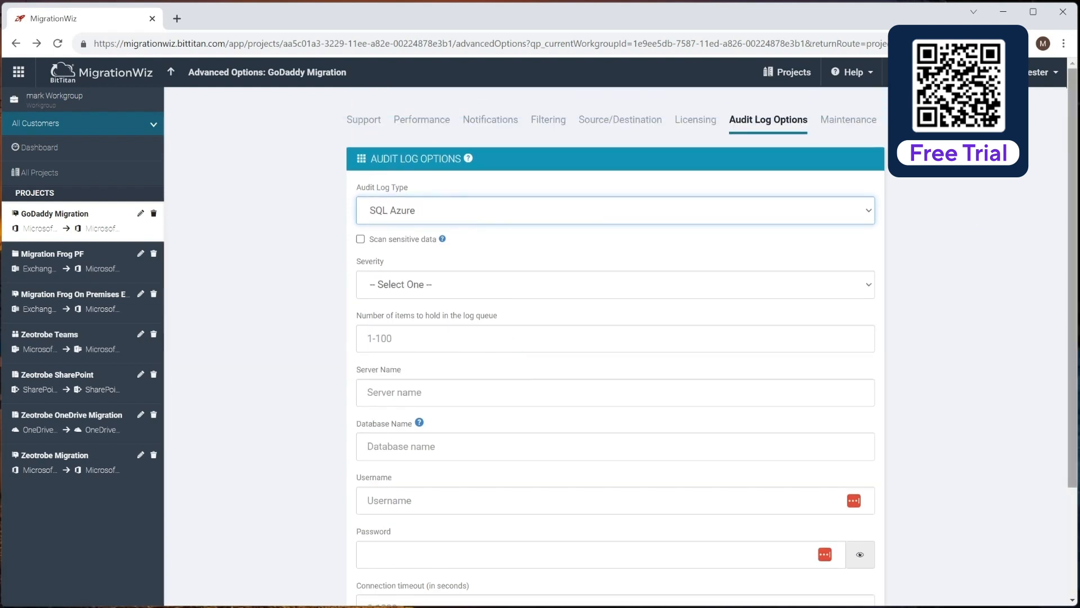
Reset the audit log type to -- Select One -- and open the project's Maintenance options
{"action": "left_click", "coordinate": [586, 210]}
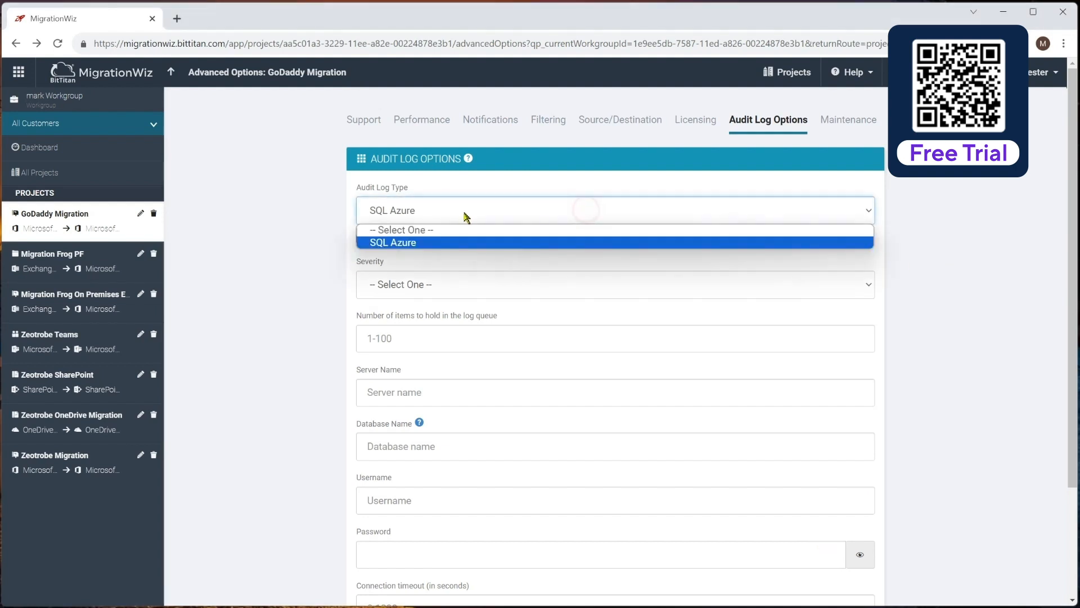
{"action": "left_click", "coordinate": [422, 229]}
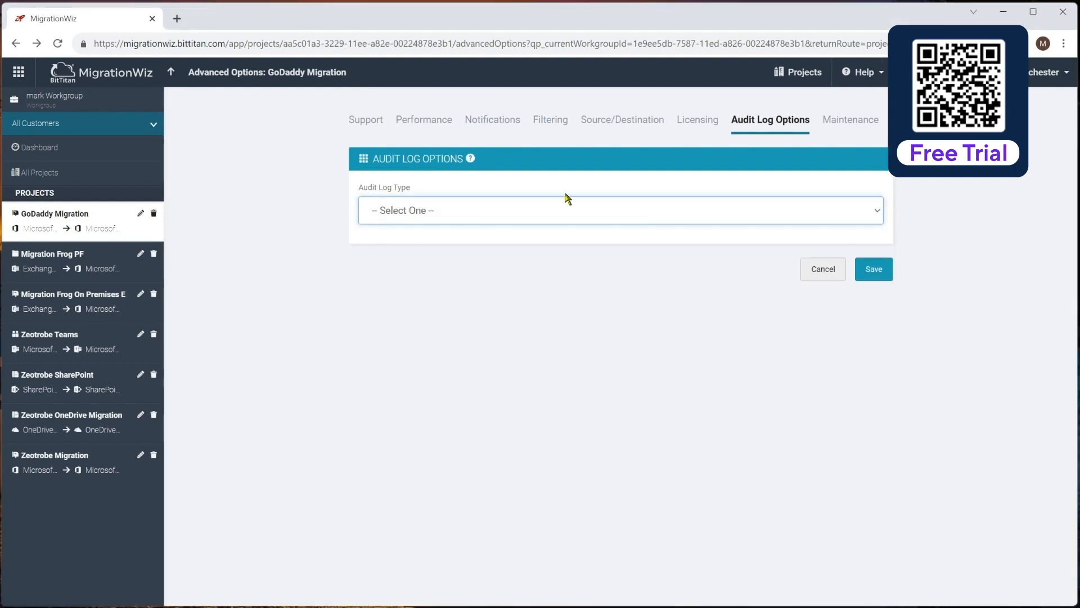
{"action": "left_click", "coordinate": [842, 122]}
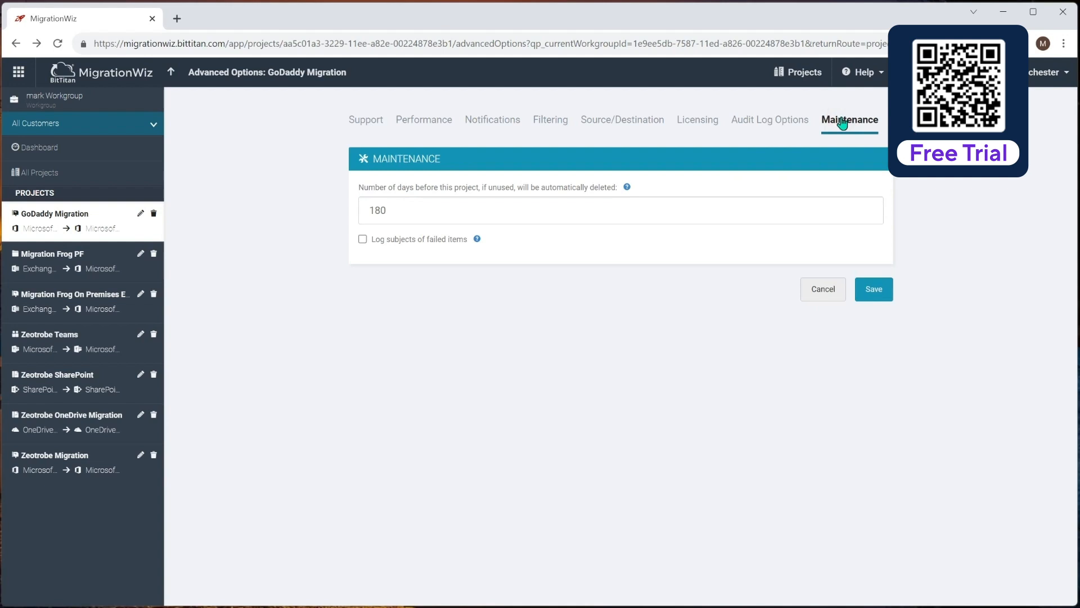